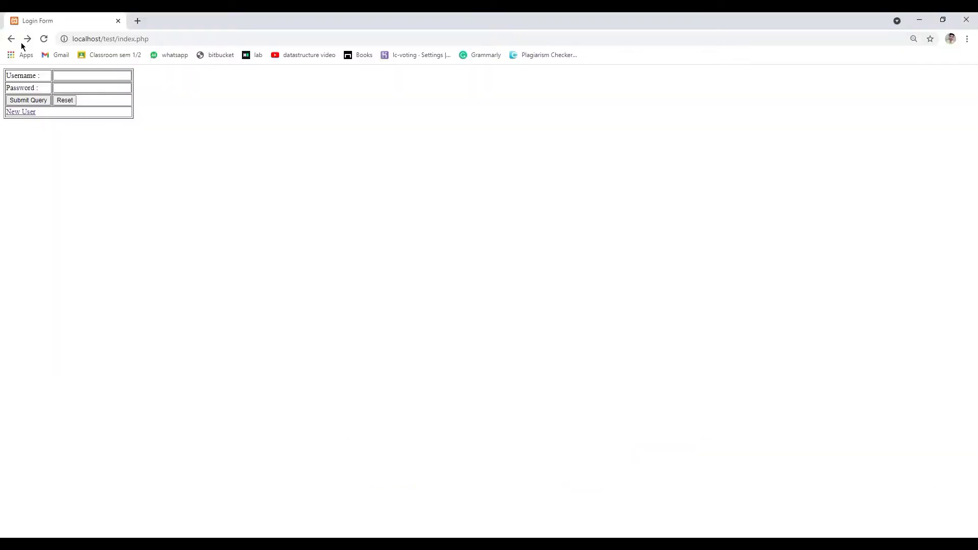
pyautogui.click(21, 112)
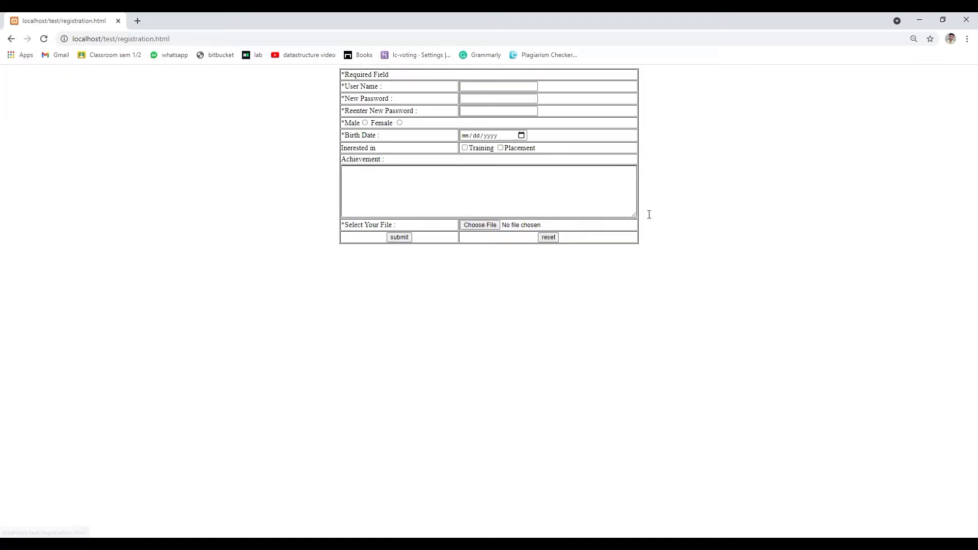
pyautogui.click(460, 90)
pyautogui.click(490, 105)
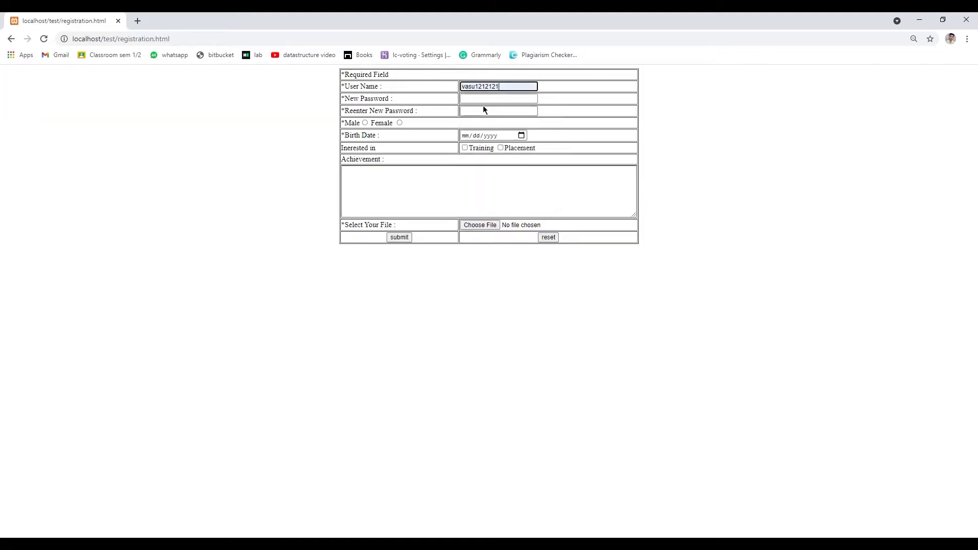
pyautogui.press('Tab')
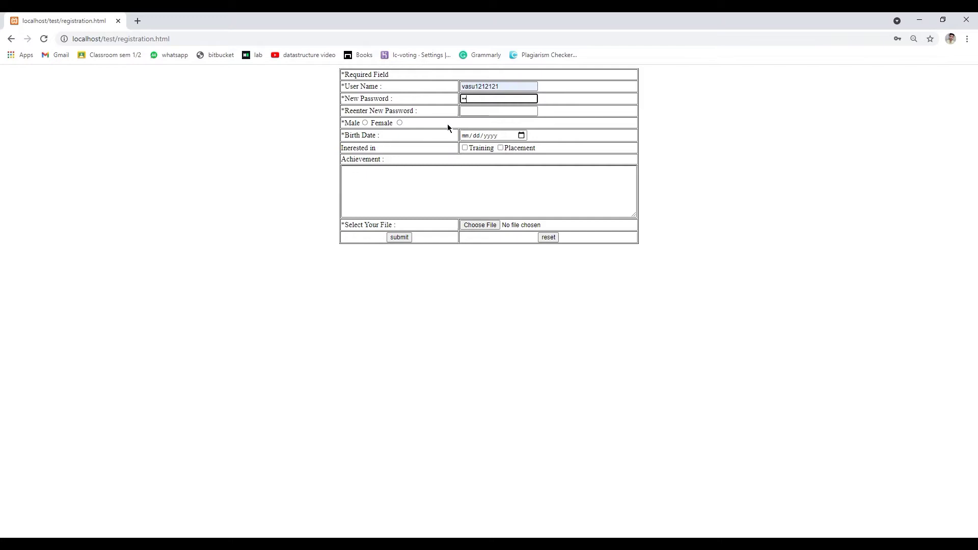
pyautogui.press('Tab')
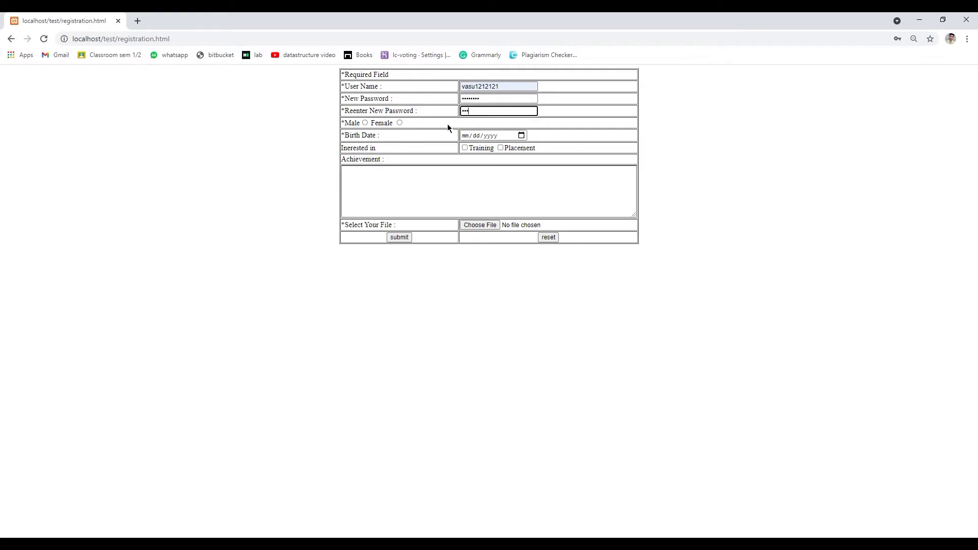
# Select Male, set the birth date to 11/16/2021, and tick Training
pyautogui.click(365, 123)
pyautogui.click(500, 134)
pyautogui.click(521, 136)
pyautogui.click(498, 207)
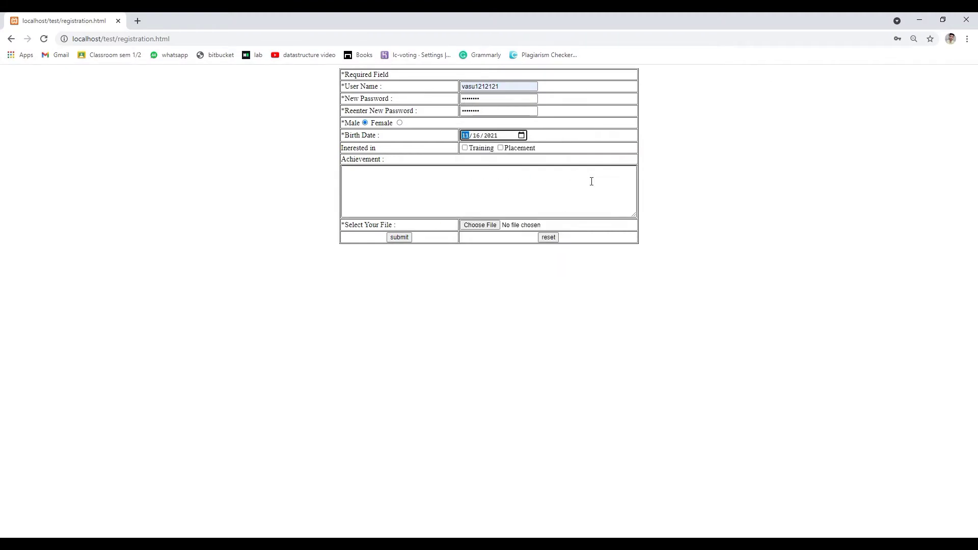
pyautogui.click(464, 148)
# Write a short achievement note and attach signaditi.jpg
pyautogui.click(435, 186)
pyautogui.write('hii this is test')
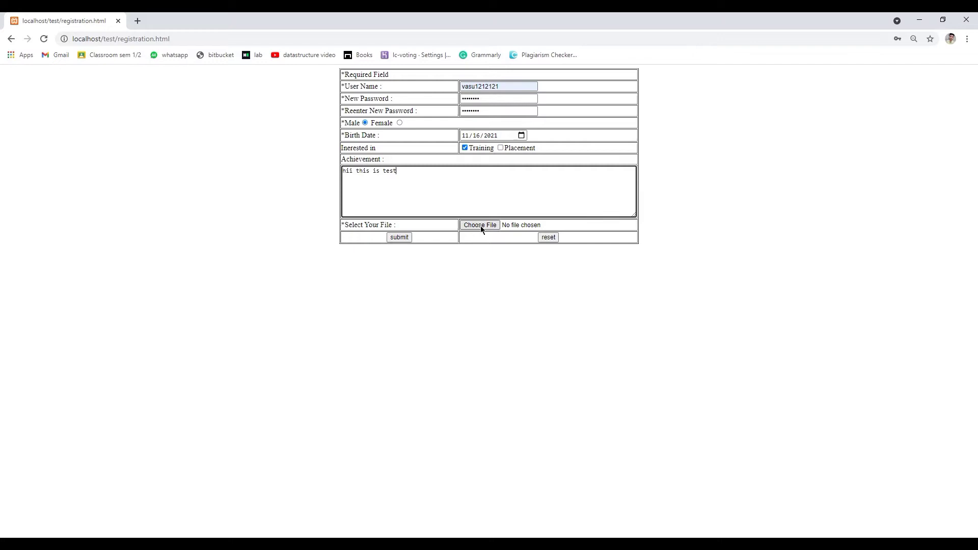
pyautogui.click(481, 225)
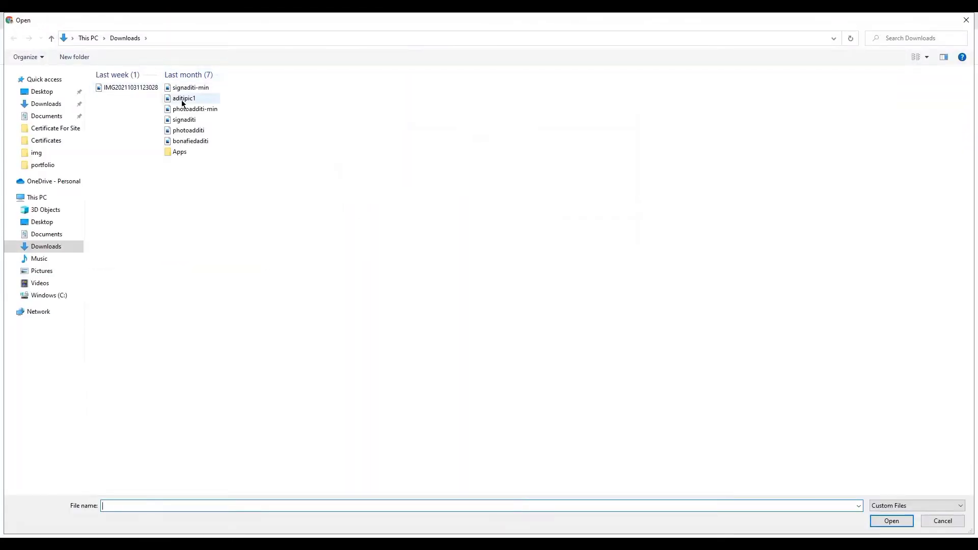
pyautogui.doubleClick(189, 120)
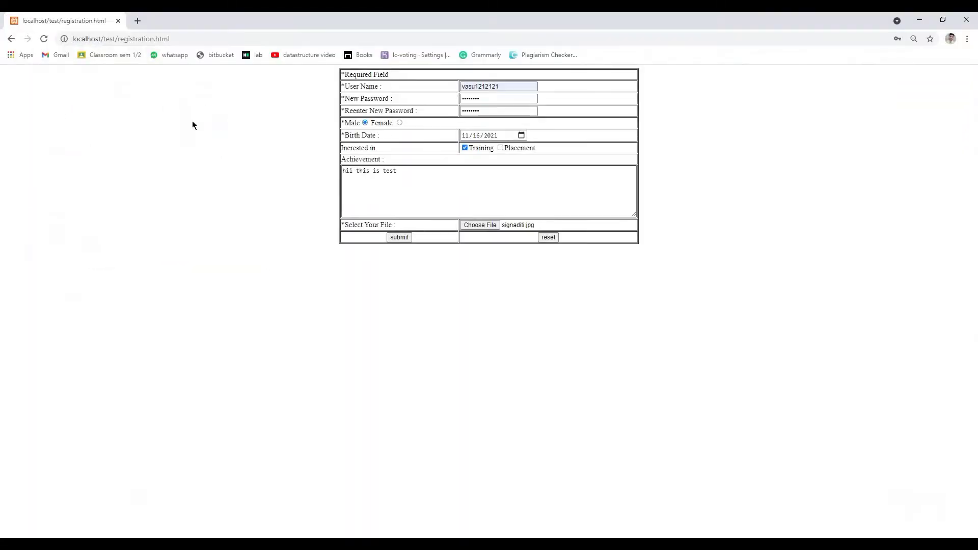
# Submit the registration, check the You Are Registered details, and follow HOME back to index.php
pyautogui.click(399, 237)
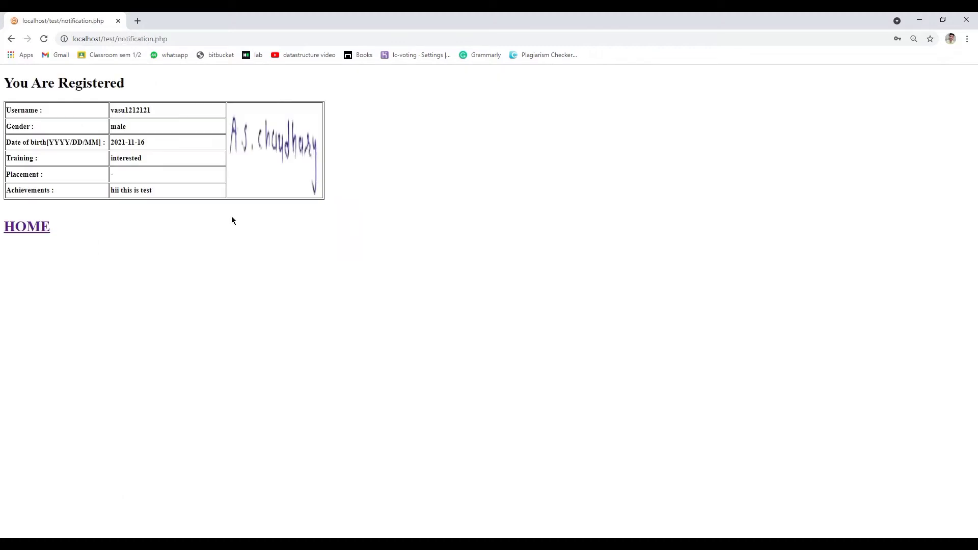
pyautogui.moveTo(7, 71); pyautogui.dragTo(376, 304)
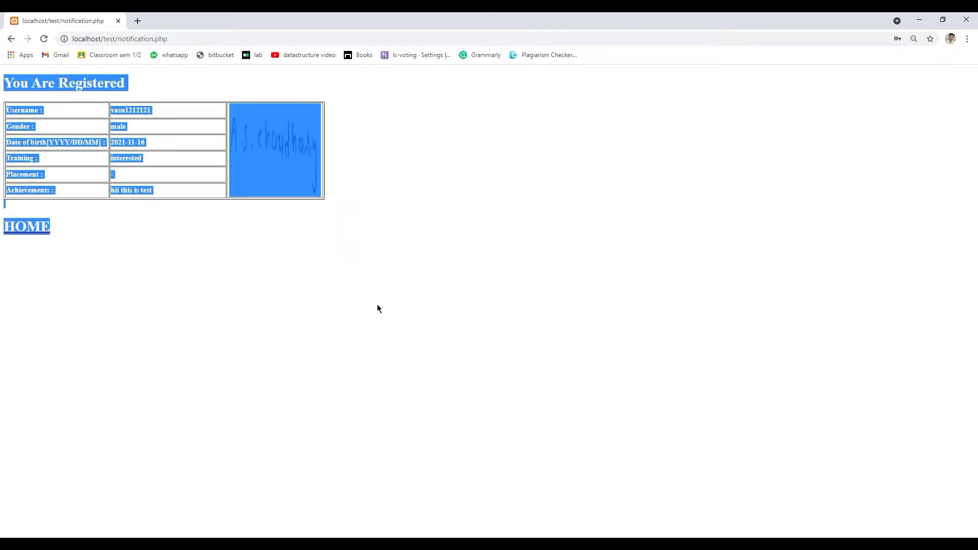
pyautogui.click(166, 161)
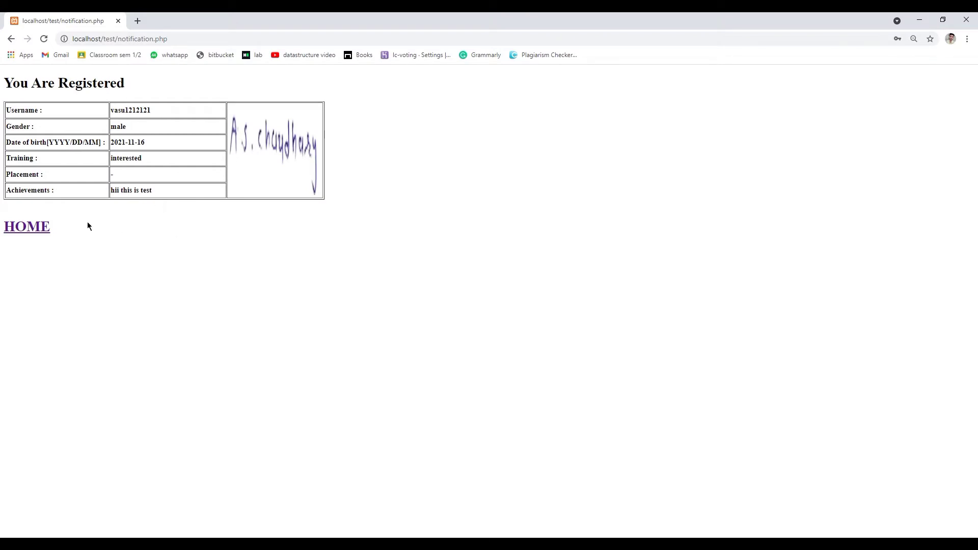
pyautogui.click(16, 229)
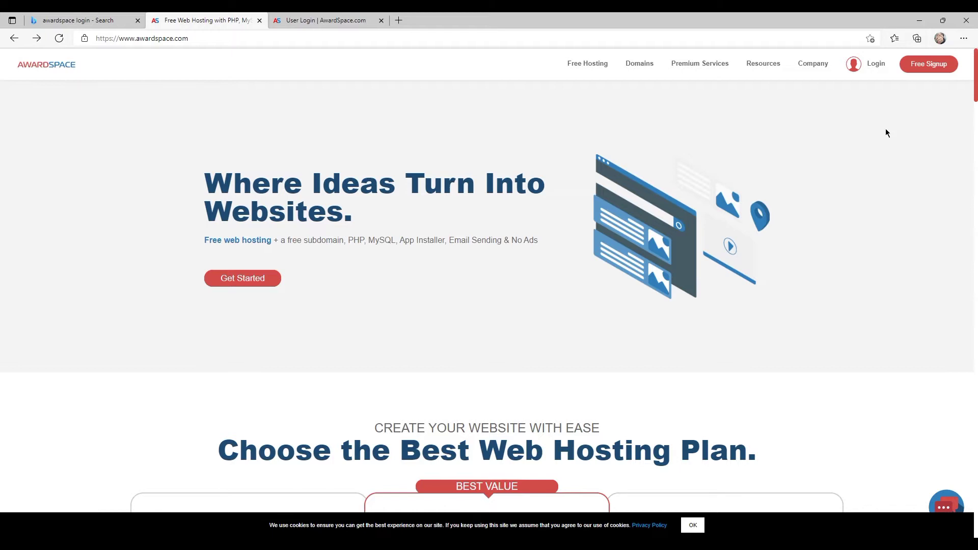
# Log in to AwardSpace on the User Login tab with the saved username and pasted password
pyautogui.click(912, 69)
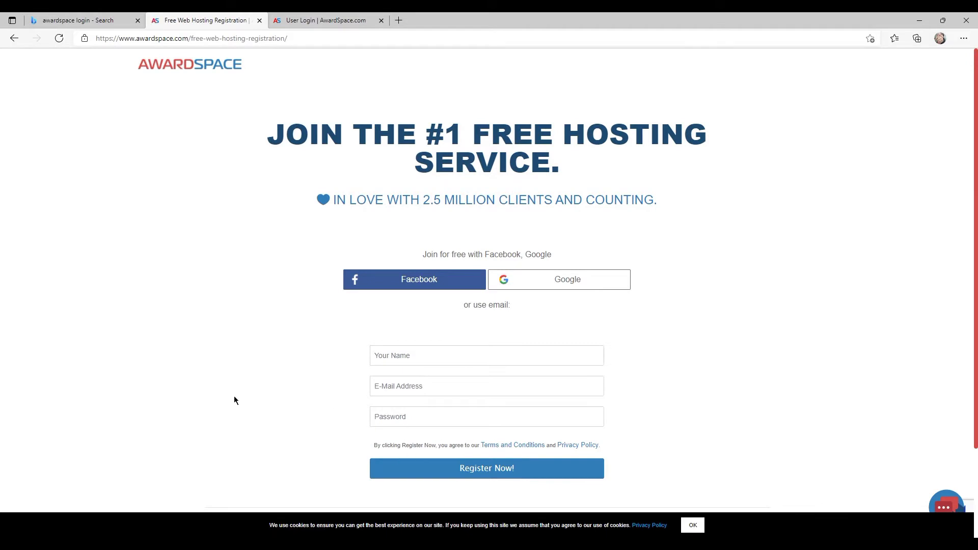
pyautogui.click(310, 16)
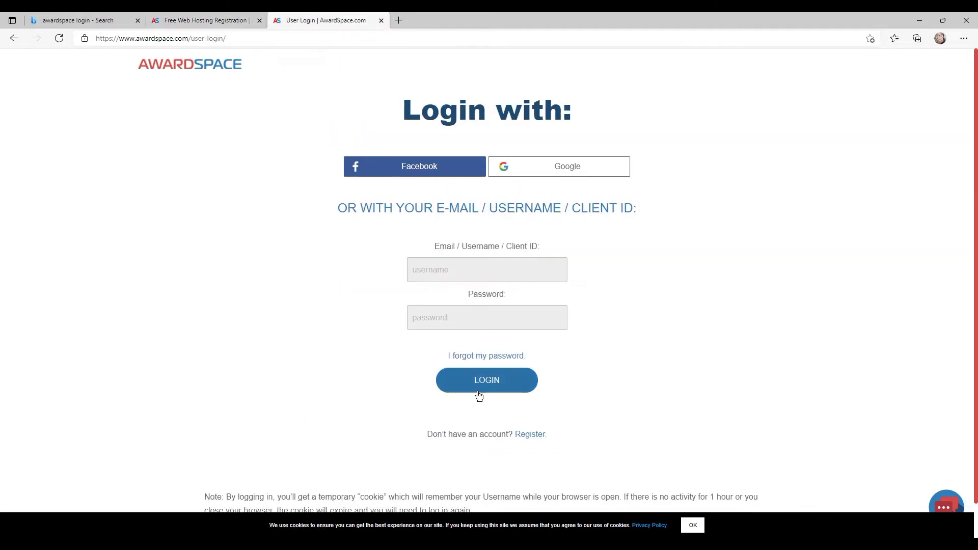
pyautogui.click(440, 269)
pyautogui.click(449, 308)
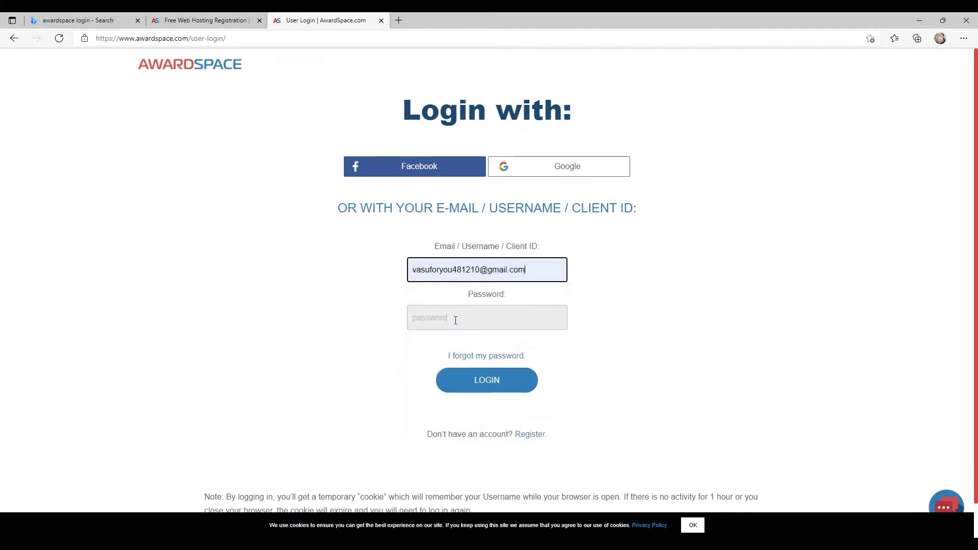
pyautogui.hotkey('ctrl', 'v')
pyautogui.click(466, 384)
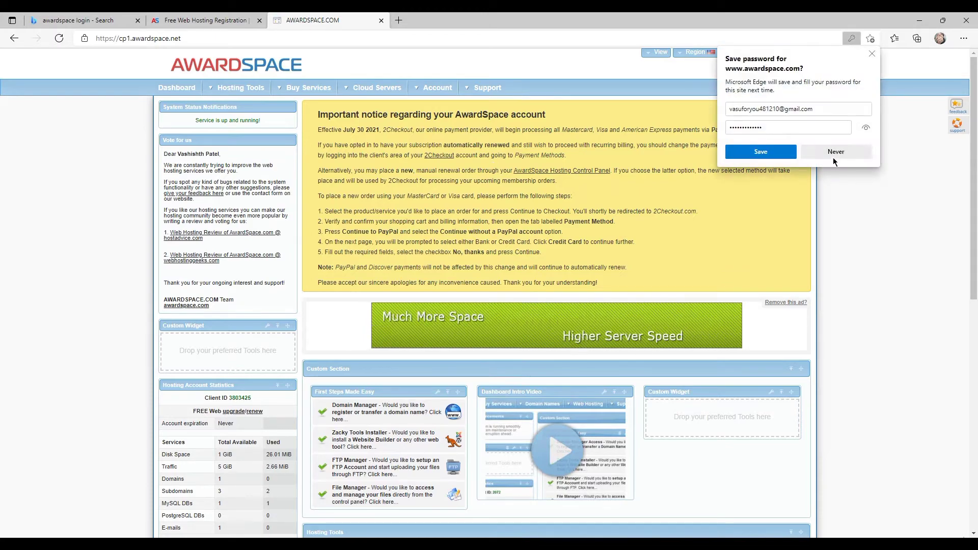
# Decline saving the password, look through Hosting Tools, and open the Domain Manager
pyautogui.click(836, 151)
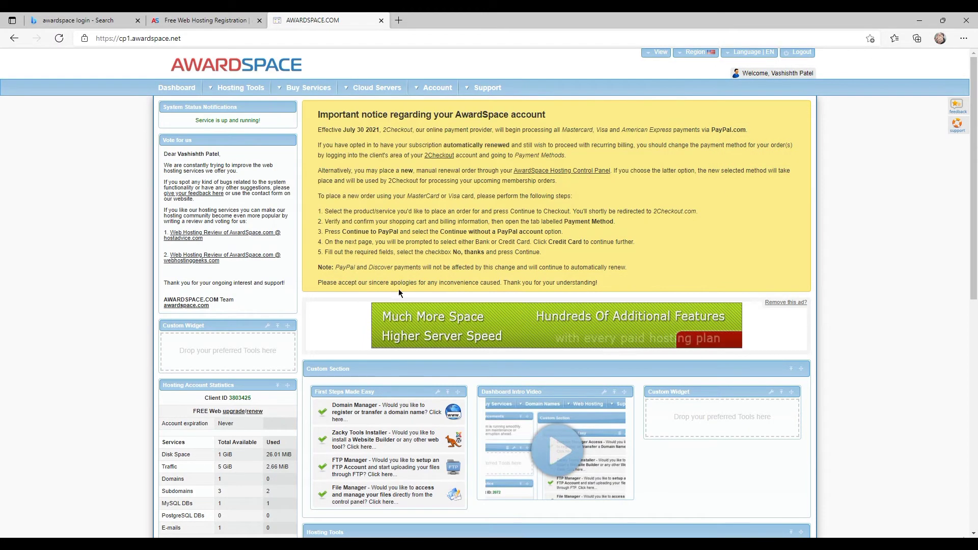
pyautogui.scroll(-7, 377, 306)
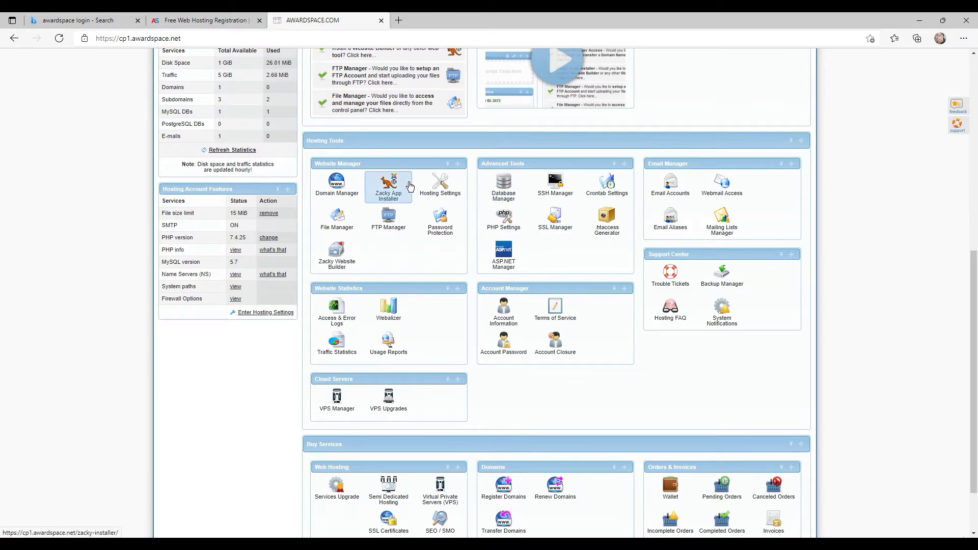
pyautogui.scroll(8, 356, 229)
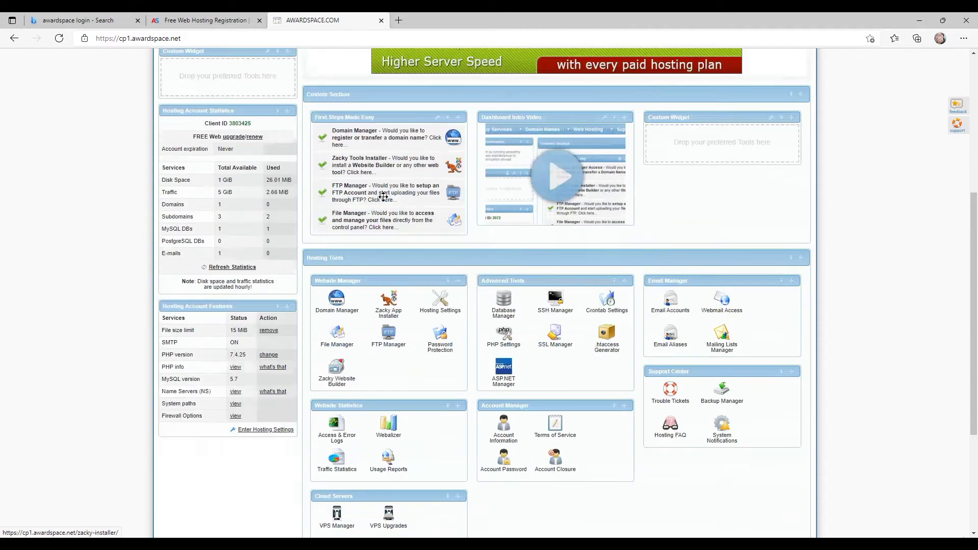
pyautogui.scroll(-9, 421, 310)
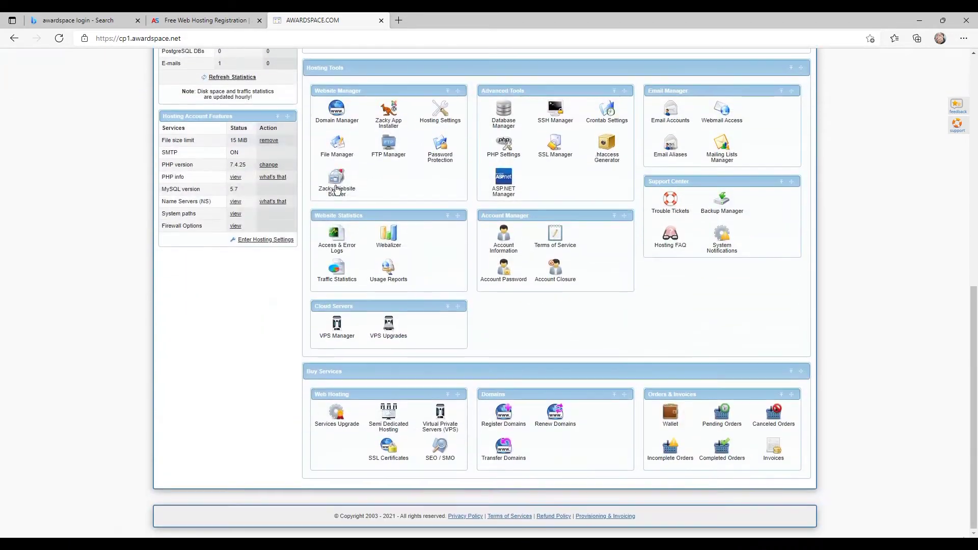
pyautogui.click(336, 142)
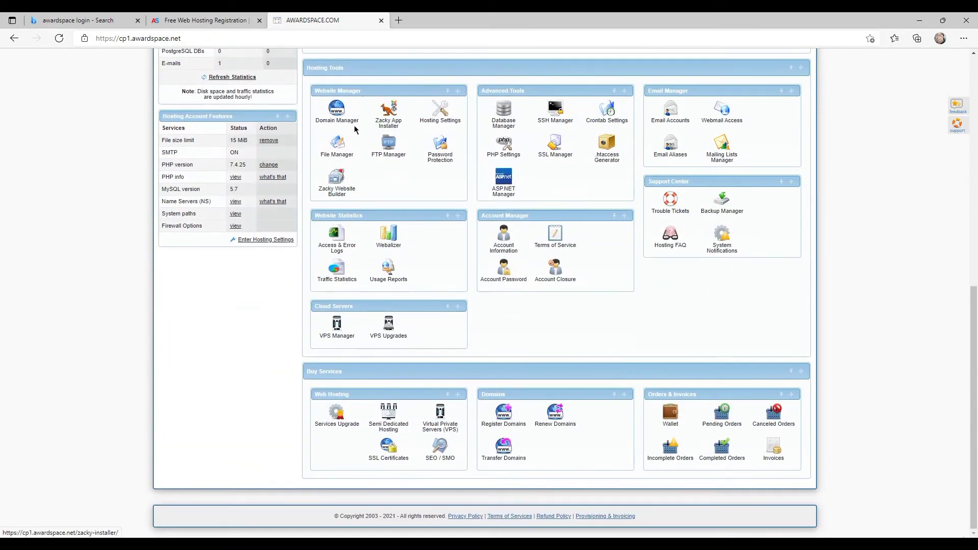
pyautogui.click(351, 124)
pyautogui.moveTo(240, 87)
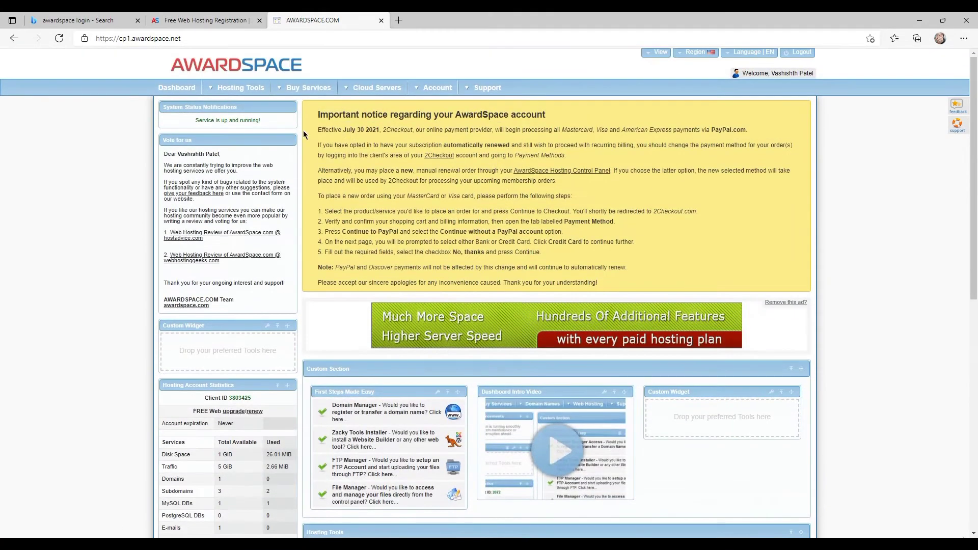
pyautogui.click(253, 137)
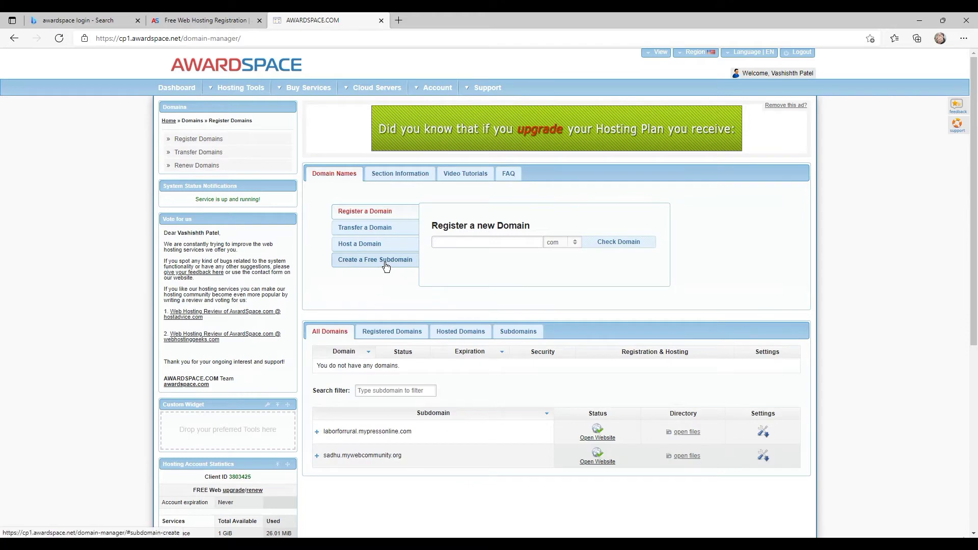
# Create the free subdomain 'testforme' under scienceontheweb.net
pyautogui.click(401, 260)
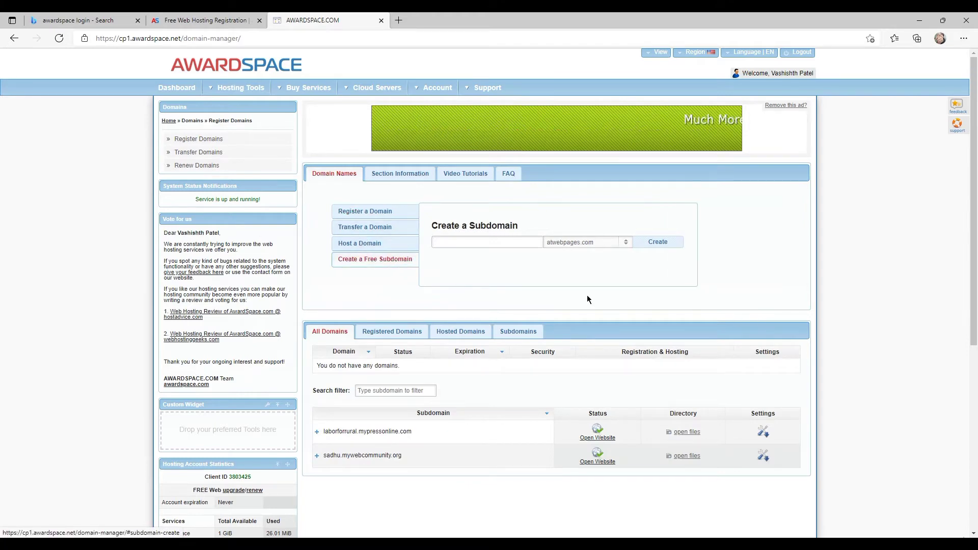
pyautogui.click(366, 213)
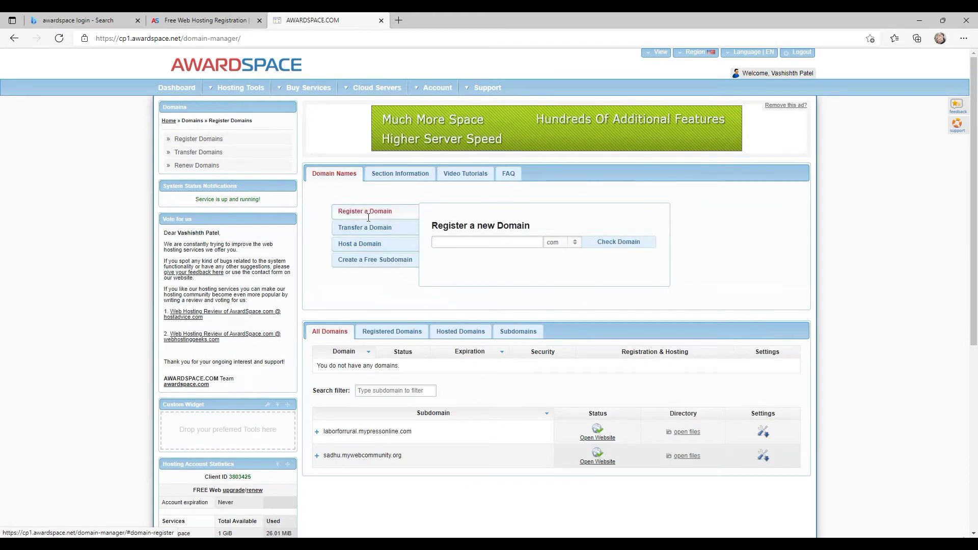
pyautogui.click(361, 261)
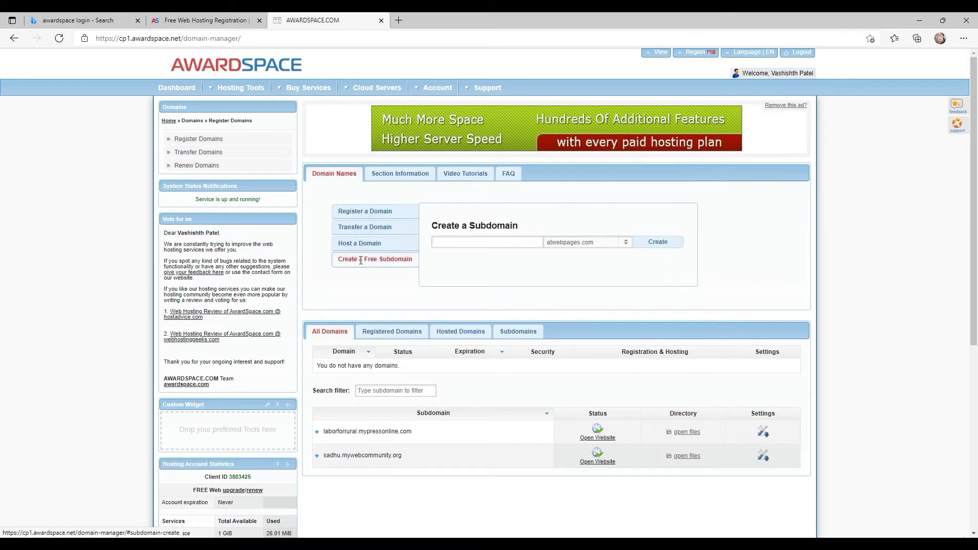
pyautogui.click(602, 243)
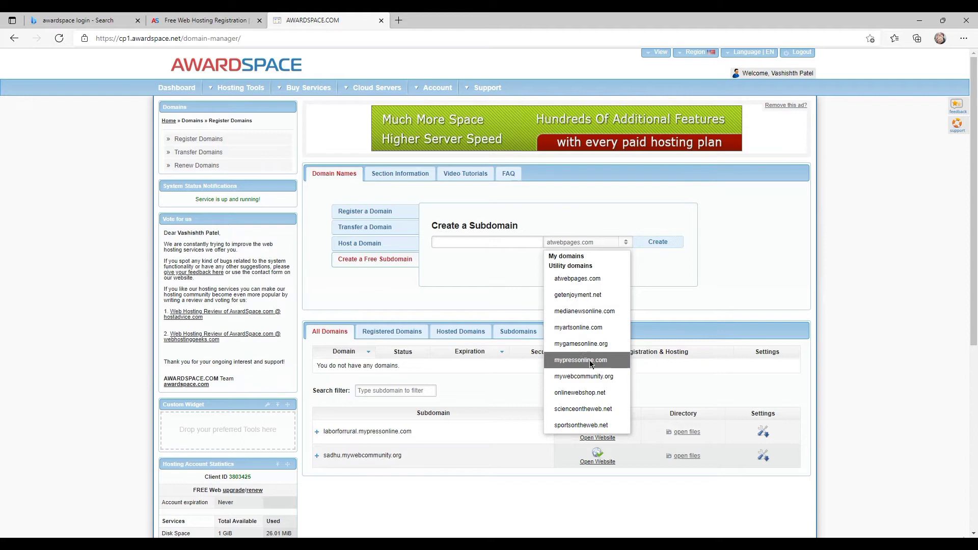
pyautogui.click(593, 408)
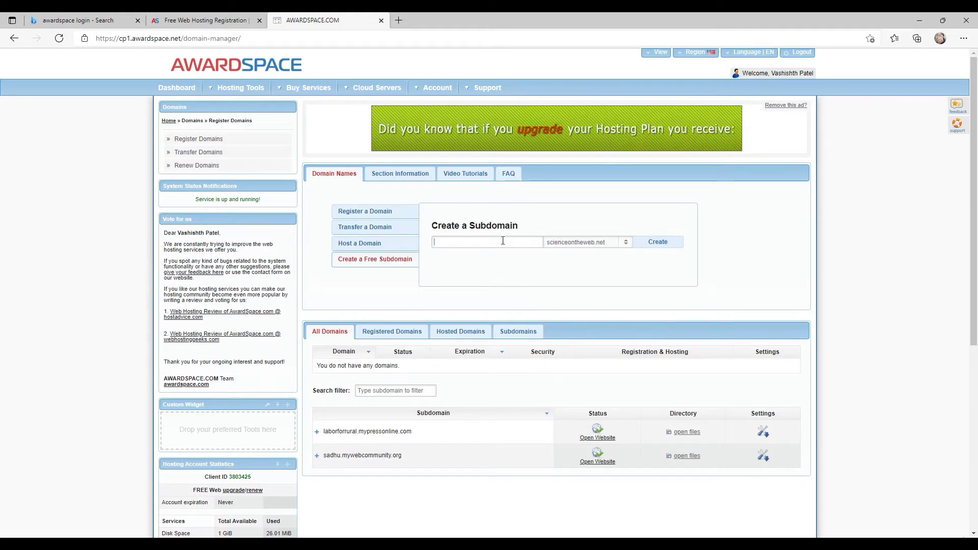
pyautogui.click(500, 248)
pyautogui.write('test')
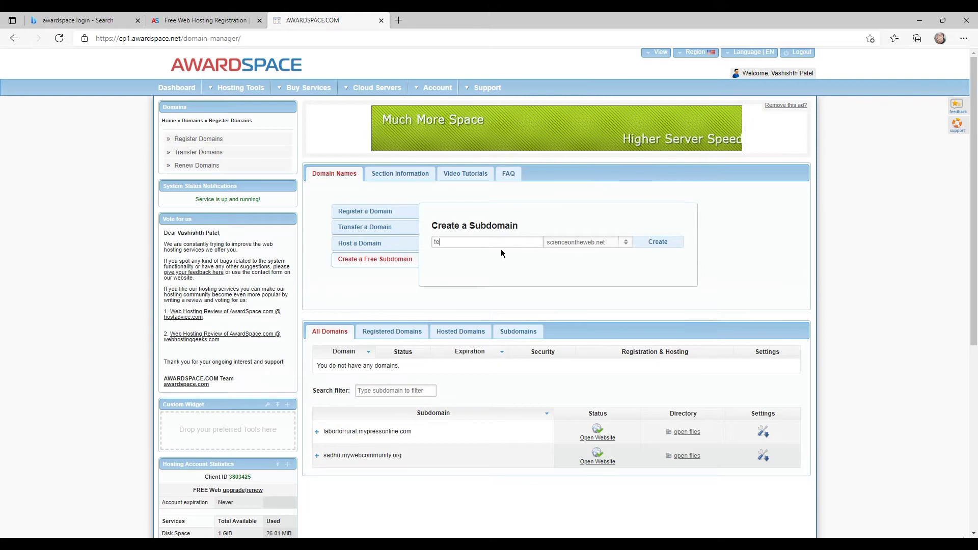
pyautogui.write('for m')
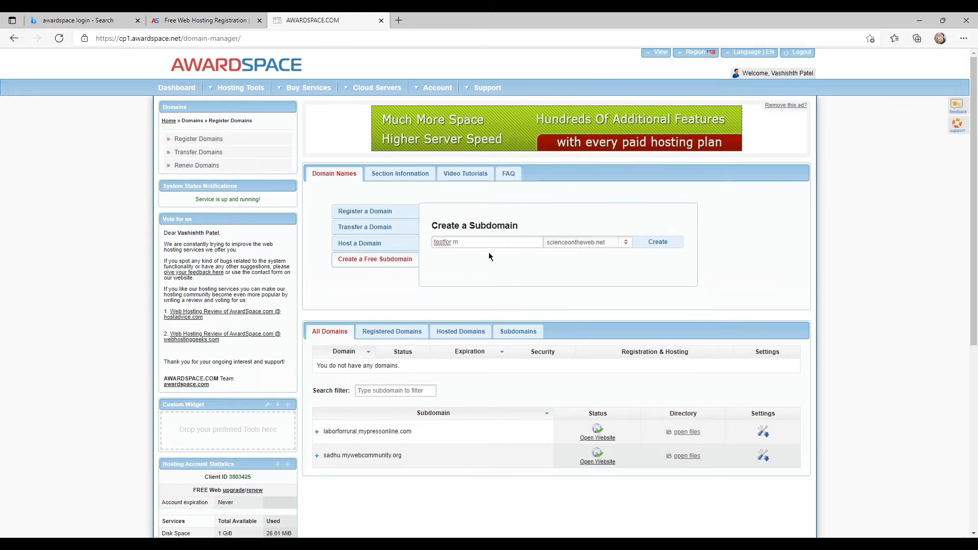
pyautogui.press('BackSpace')
pyautogui.press('BackSpace')
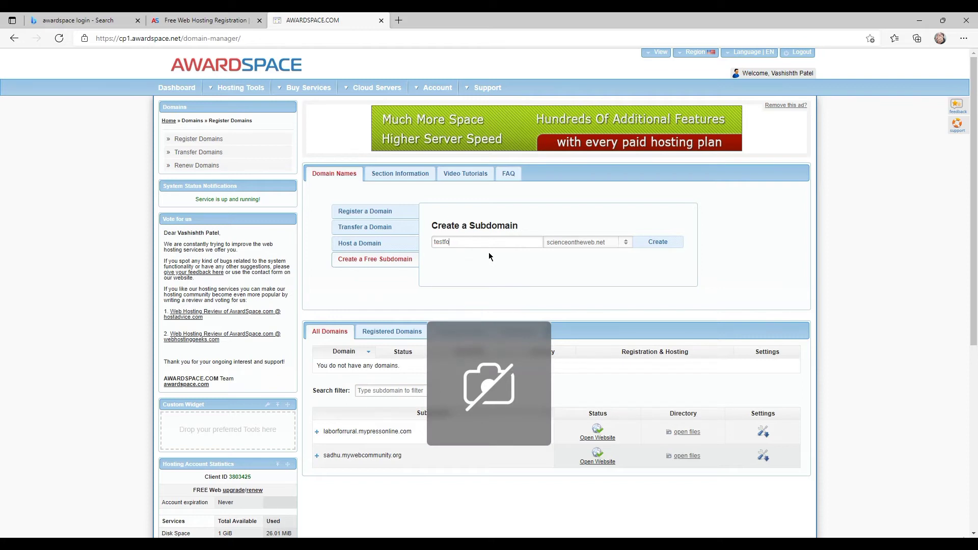
pyautogui.write('rme')
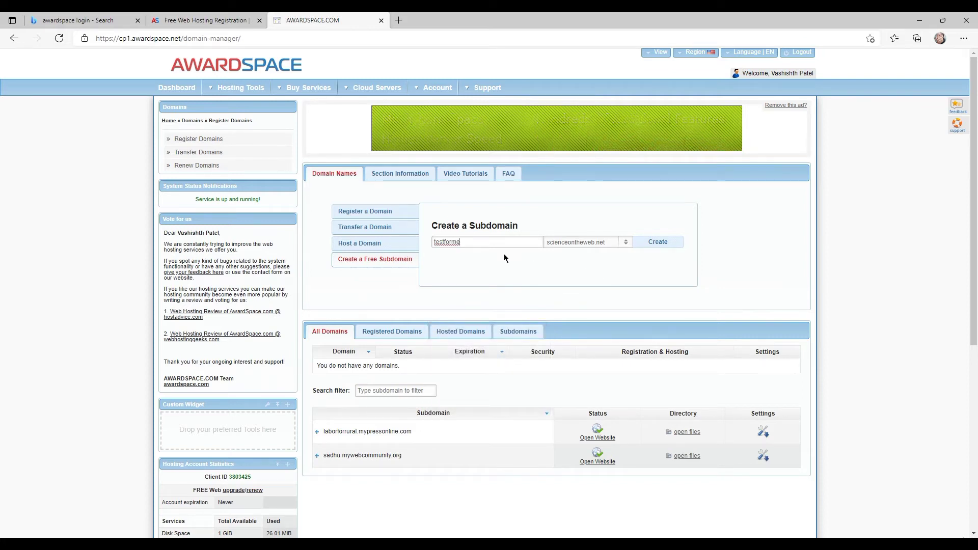
pyautogui.click(659, 248)
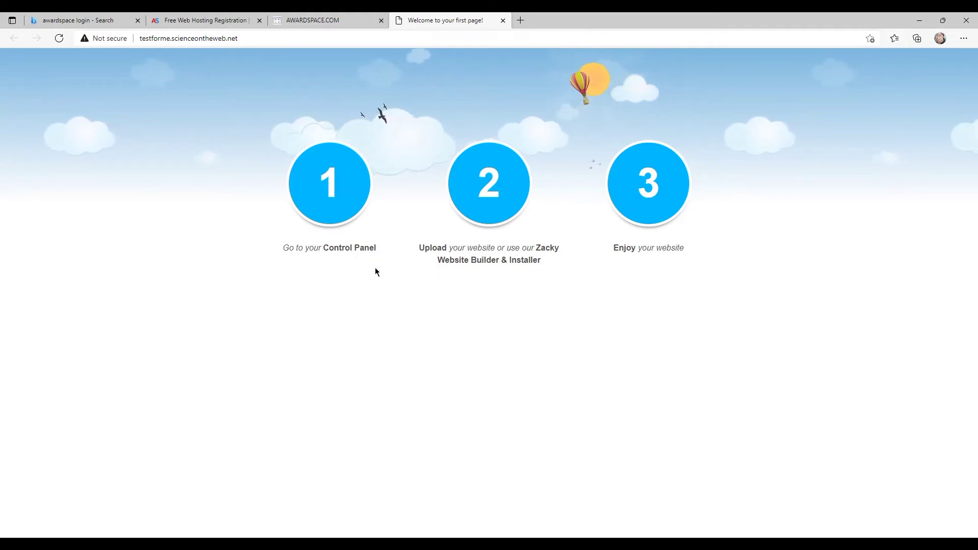
# Return to the AwardSpace tab and scroll up to the Subdomains list showing testforme
pyautogui.click(285, 20)
pyautogui.scroll(5, 348, 189)
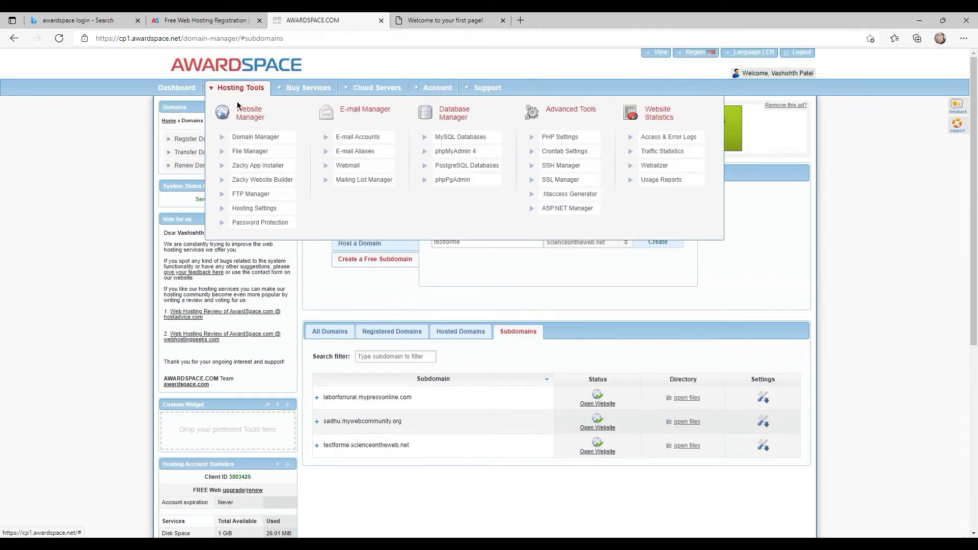
# Open the testforme.scienceontheweb.net folder in File Manager and start a new 'uploads' directory
pyautogui.click(249, 153)
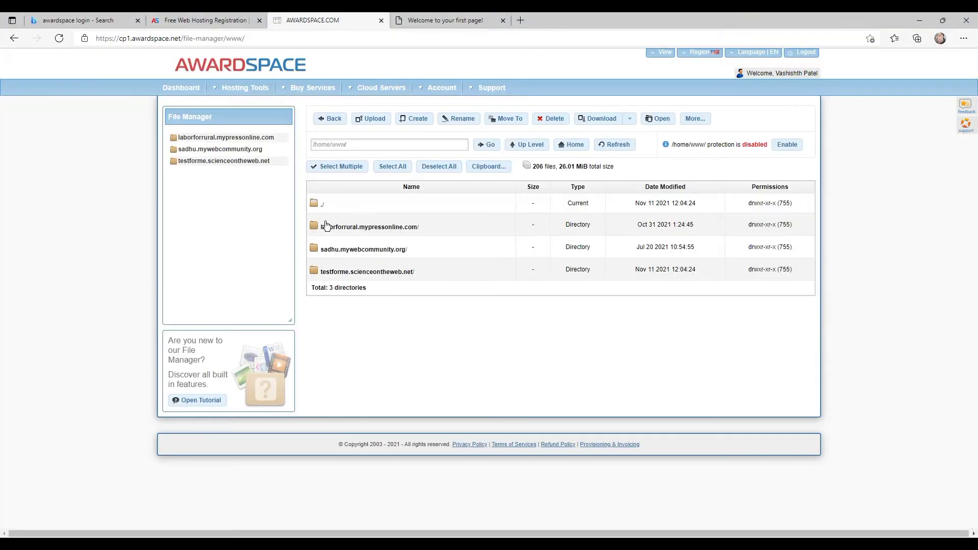
pyautogui.click(352, 273)
pyautogui.doubleClick(351, 273)
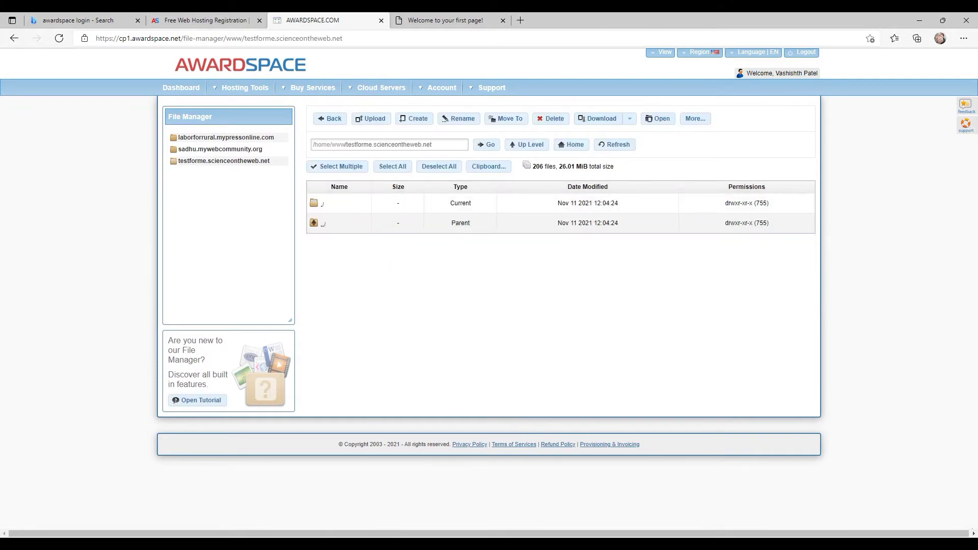
pyautogui.click(356, 544)
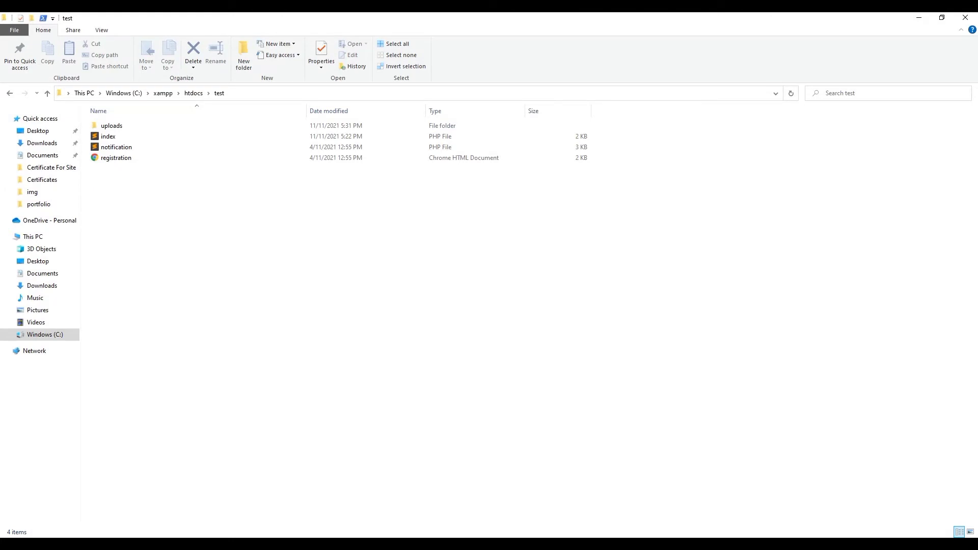
pyautogui.hotkey('alt', 'Tab')
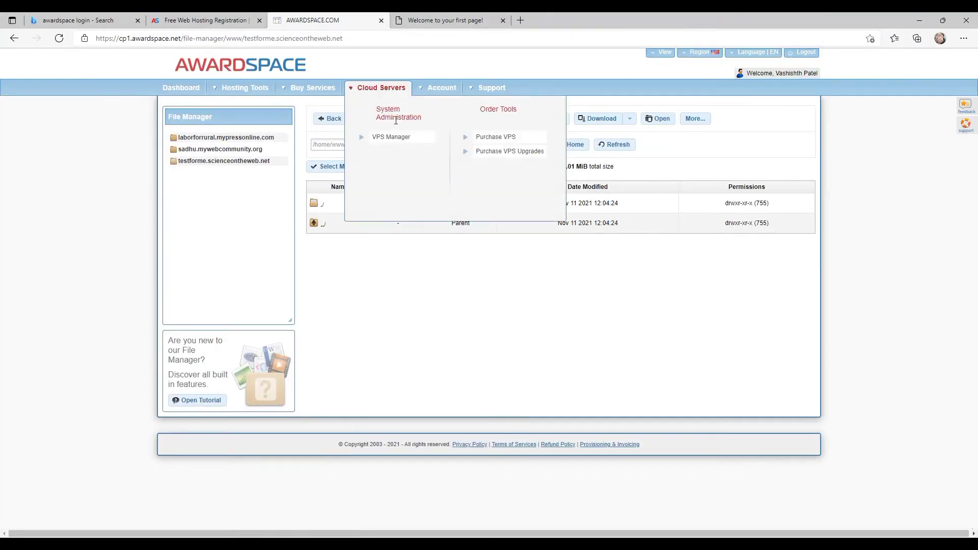
pyautogui.click(405, 120)
pyautogui.write('uploads')
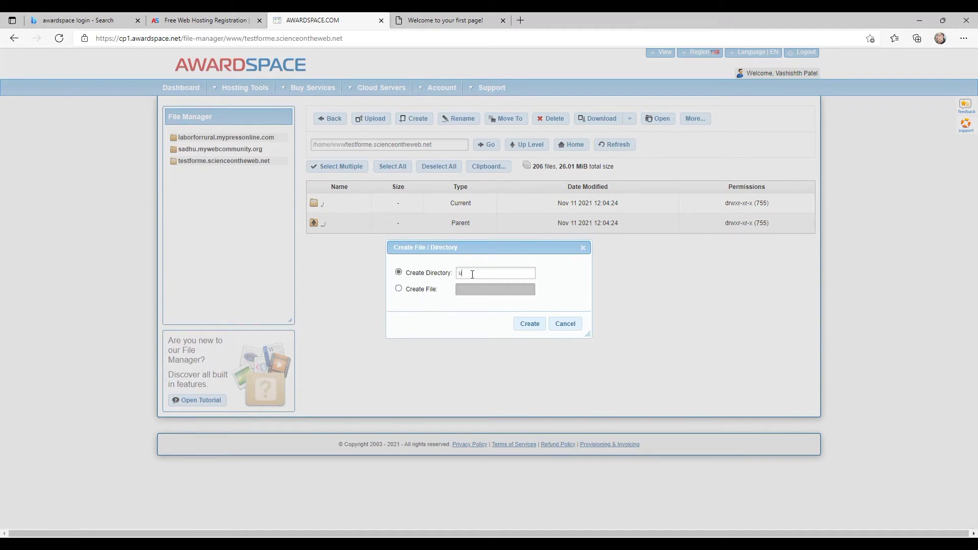
# Create the uploads folder and upload index.php, notification.php and registration.html from C:\xampp\htdocs\test
pyautogui.click(523, 326)
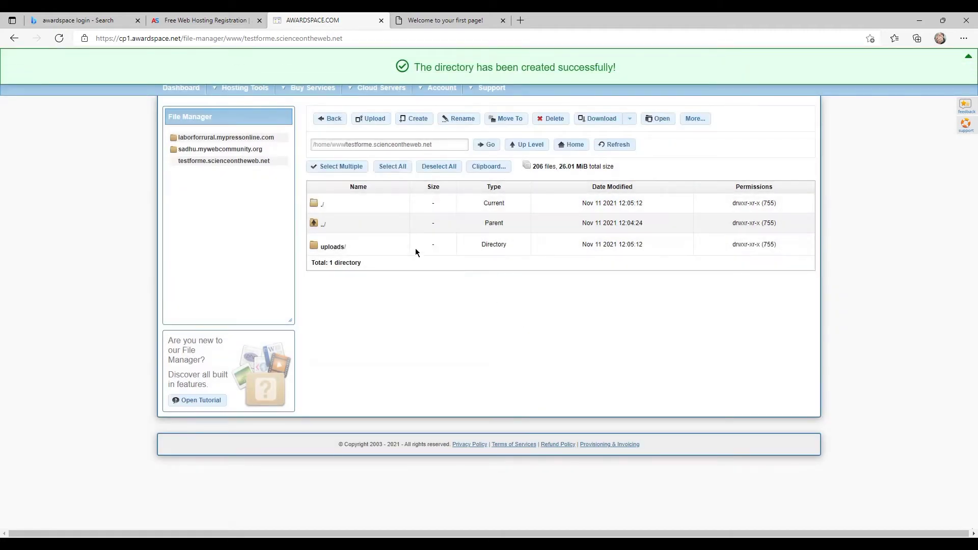
pyautogui.click(375, 124)
pyautogui.click(504, 320)
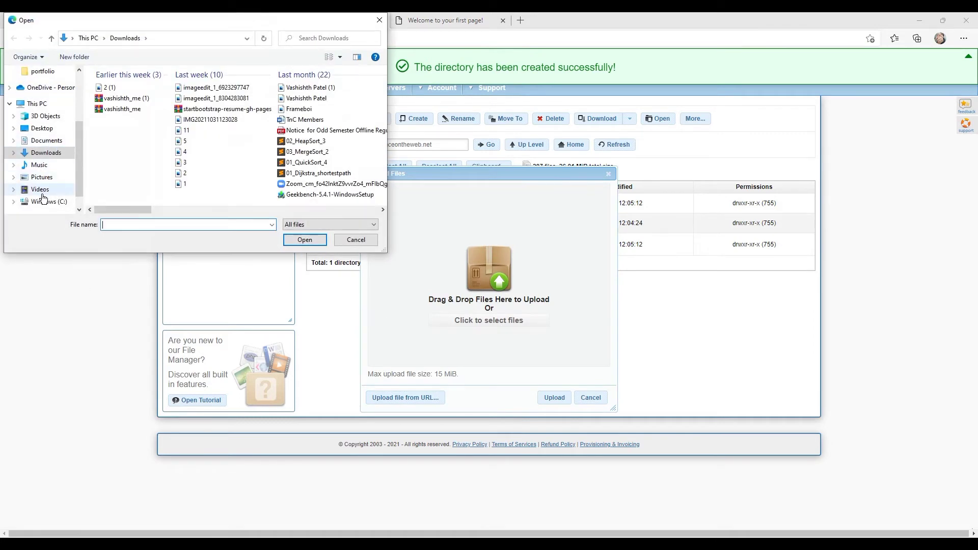
pyautogui.click(40, 189)
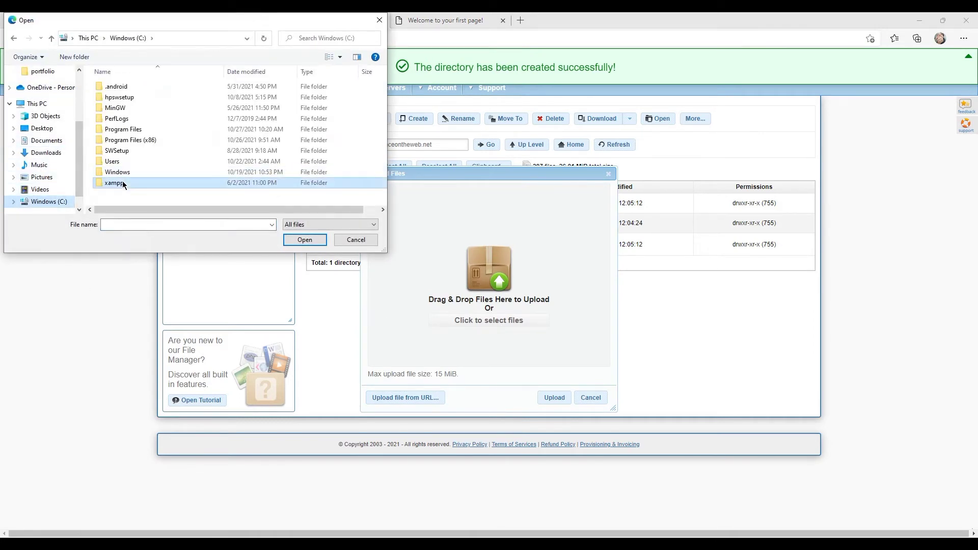
pyautogui.doubleClick(123, 183)
pyautogui.doubleClick(124, 140)
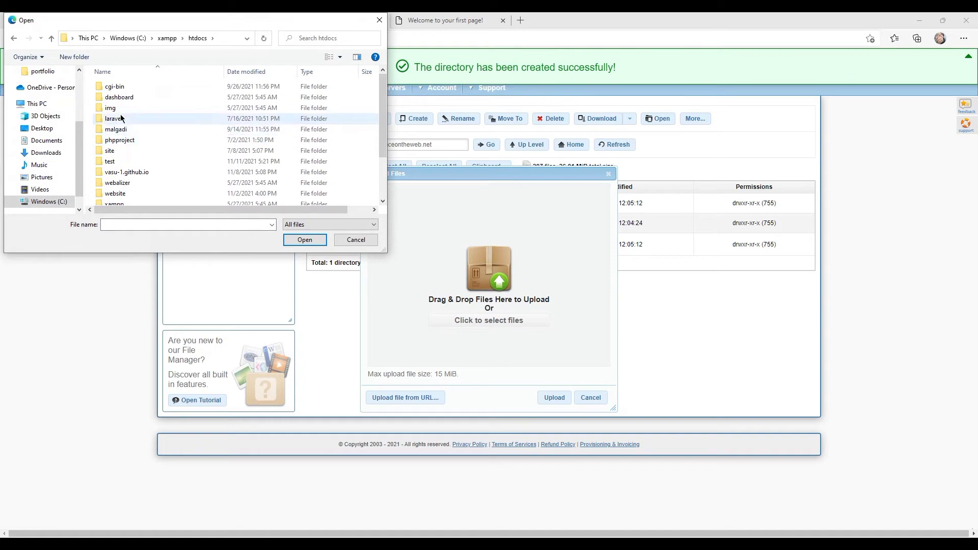
pyautogui.doubleClick(115, 161)
pyautogui.moveTo(126, 132); pyautogui.dragTo(129, 101)
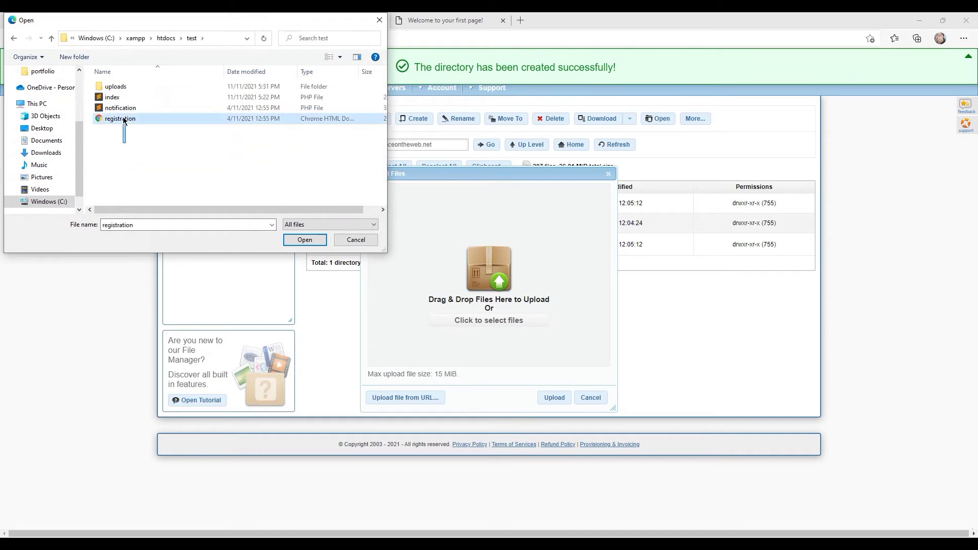
pyautogui.click(305, 240)
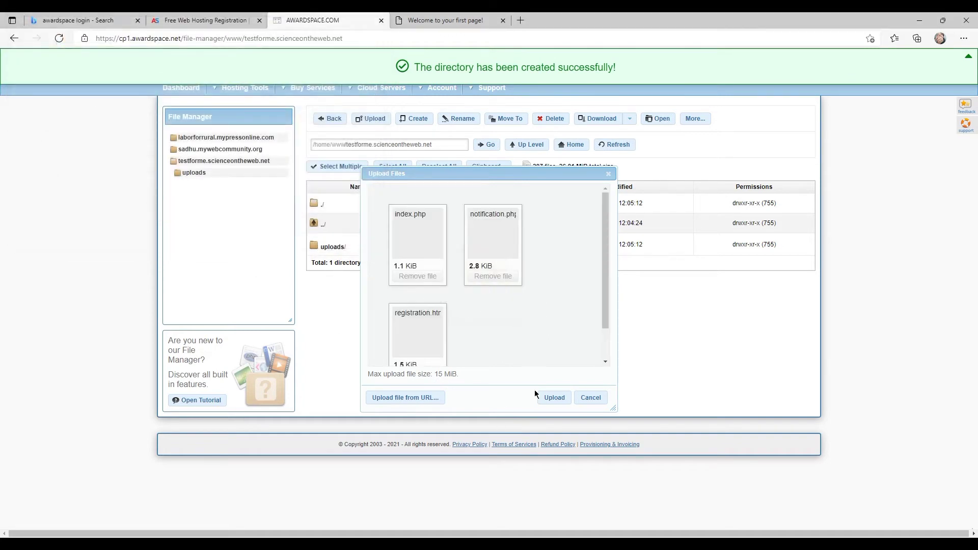
pyautogui.click(554, 398)
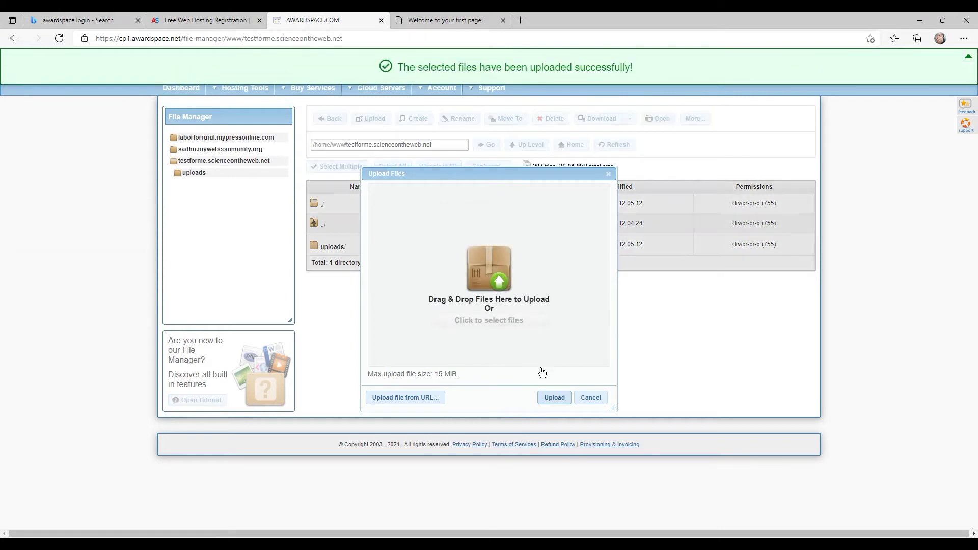
pyautogui.click(593, 399)
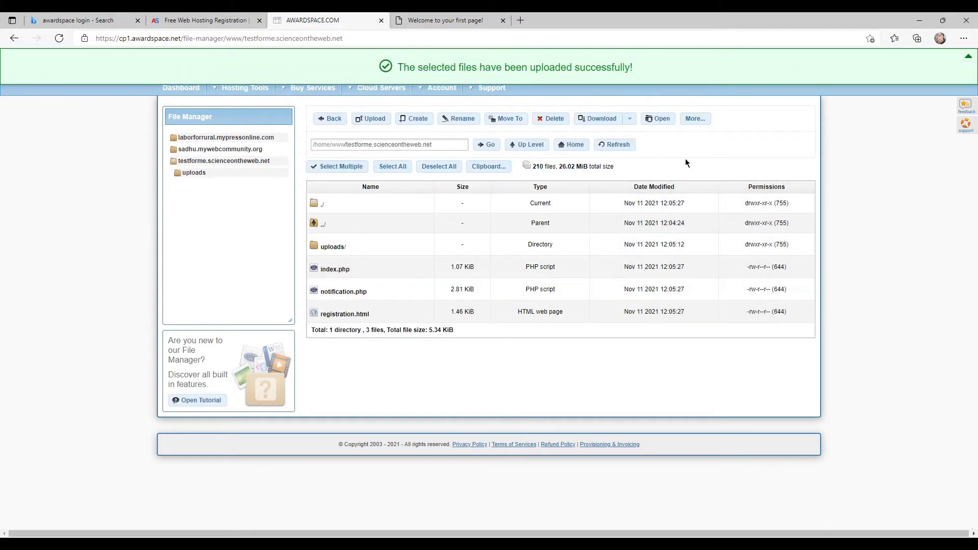
# Open index.php in the code editor to check it, then close it
pyautogui.rightClick(361, 270)
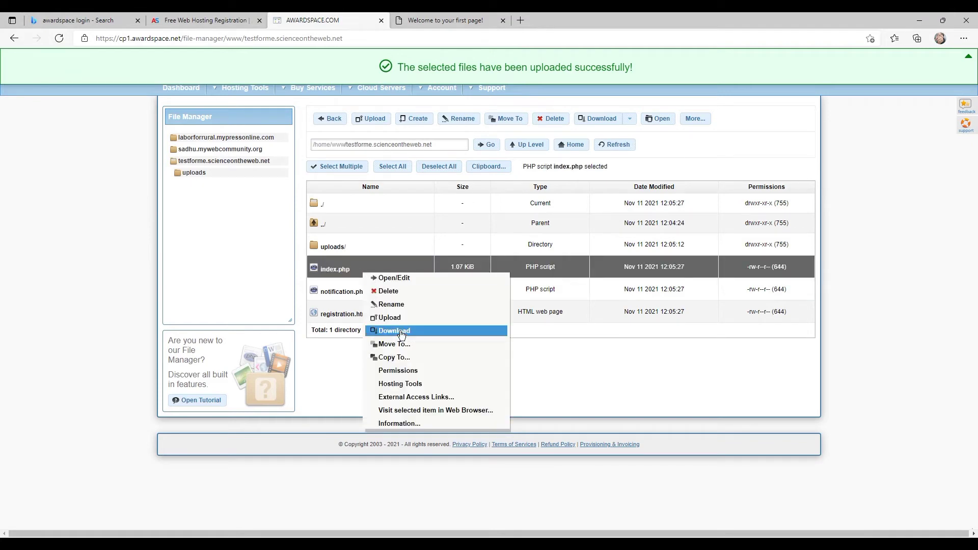
pyautogui.click(403, 278)
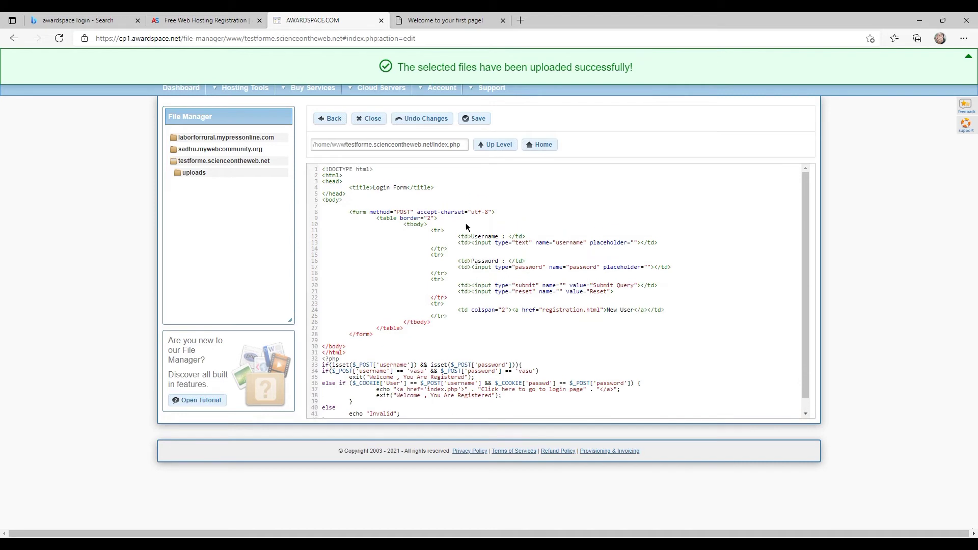
pyautogui.click(329, 122)
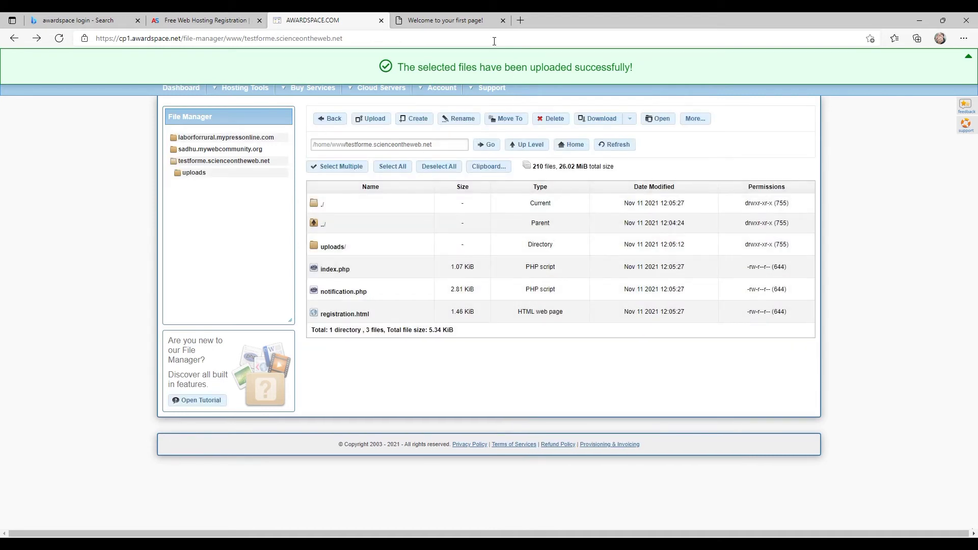
# Reload the subdomain and load testforme.scienceontheweb.net in a new tab to show the login form
pyautogui.click(449, 21)
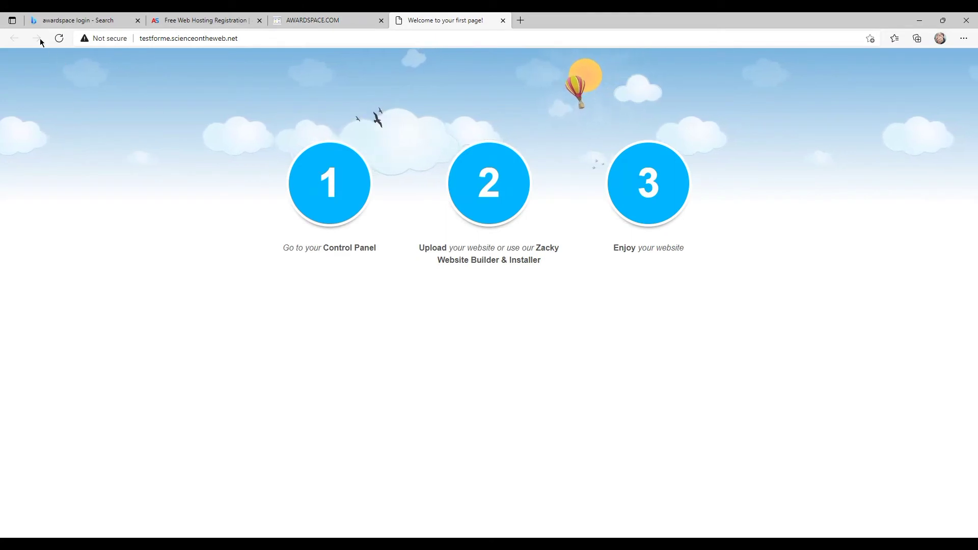
pyautogui.click(58, 38)
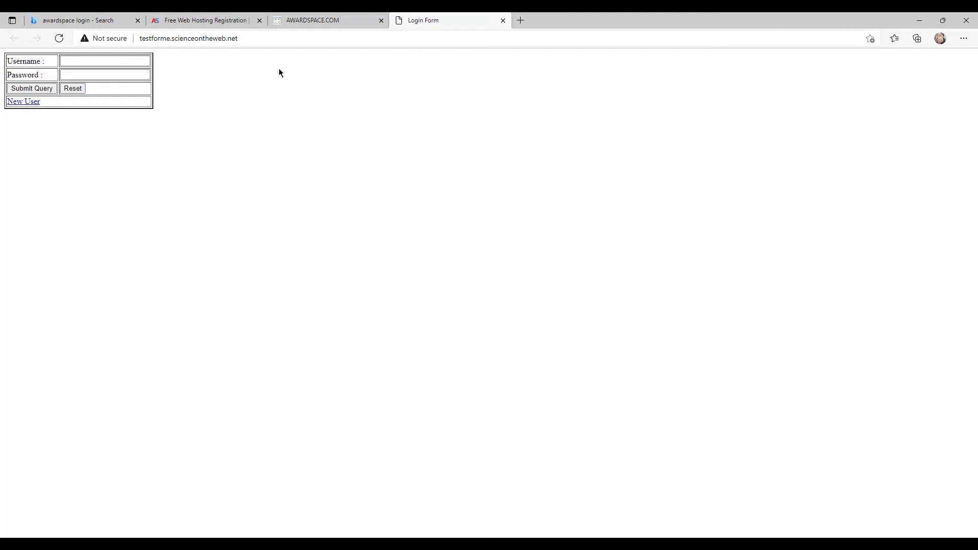
pyautogui.click(254, 40)
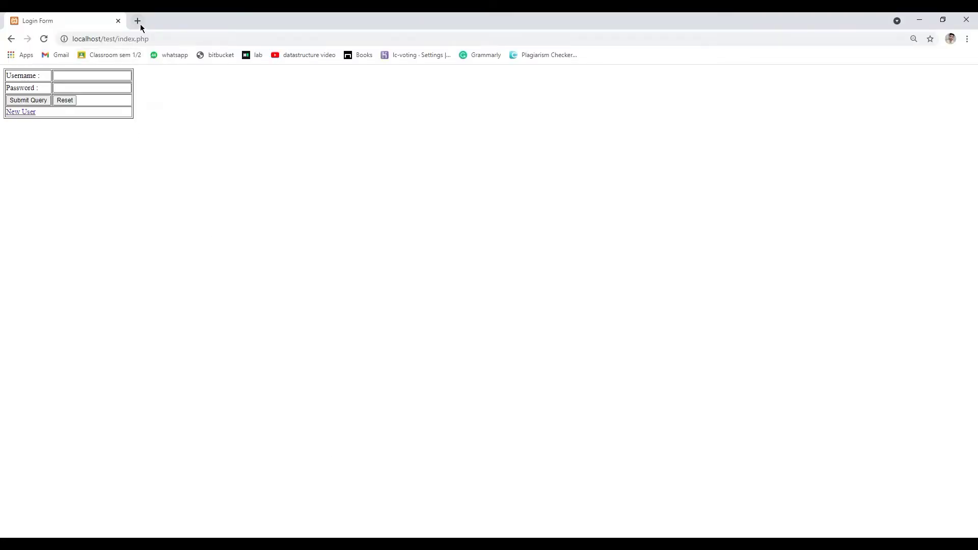
pyautogui.click(137, 22)
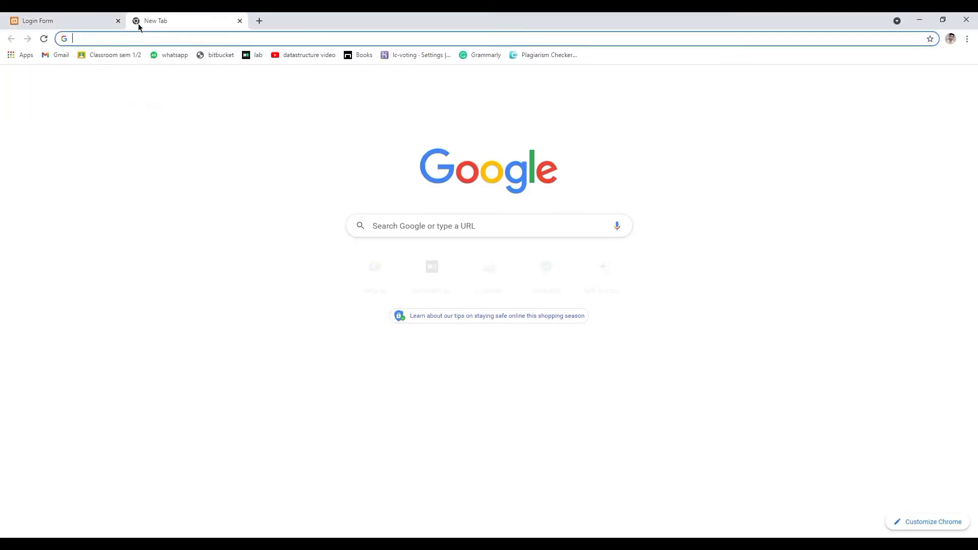
pyautogui.write('http://testforme.scienceontheweb.net/')
pyautogui.press('Return')
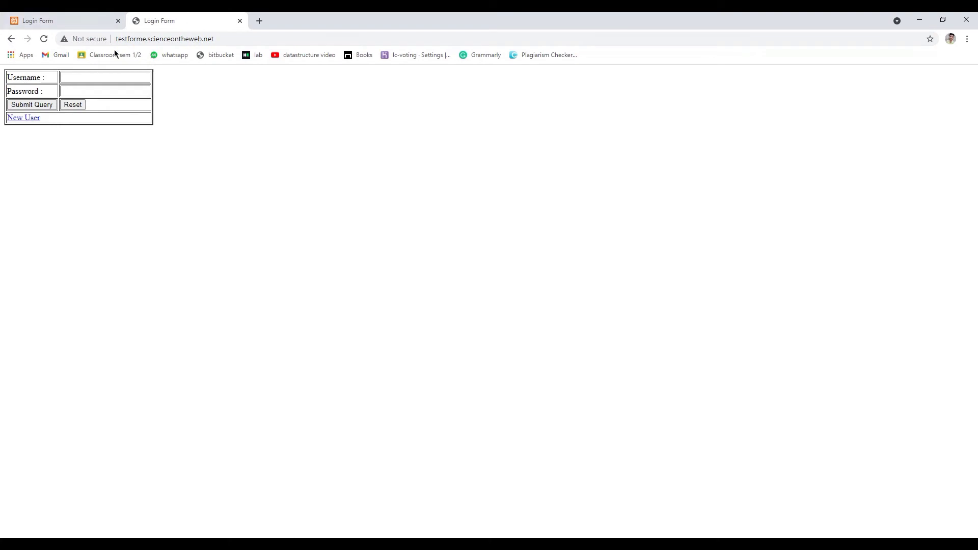
# On the live New User page, enter user name 'Vashis' and the two password fields
pyautogui.click(26, 121)
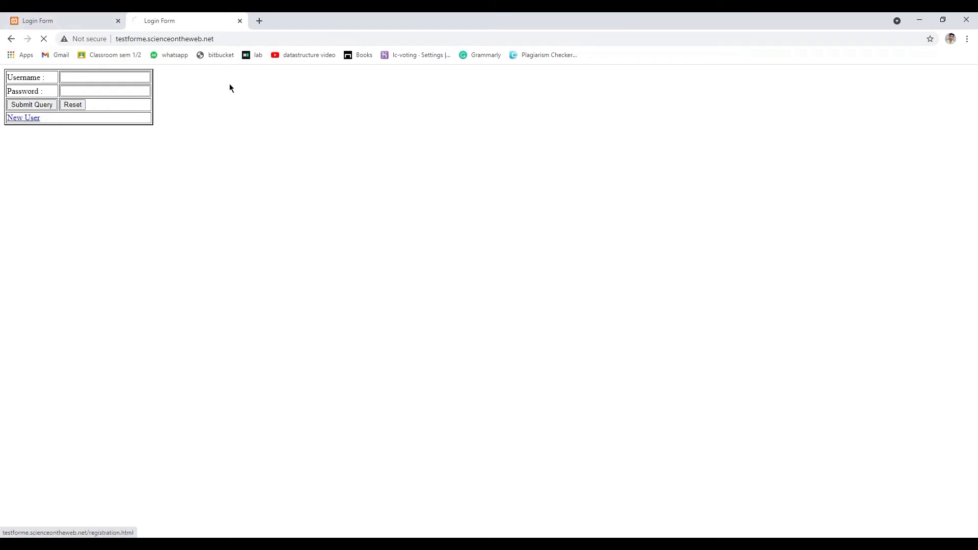
pyautogui.click(481, 89)
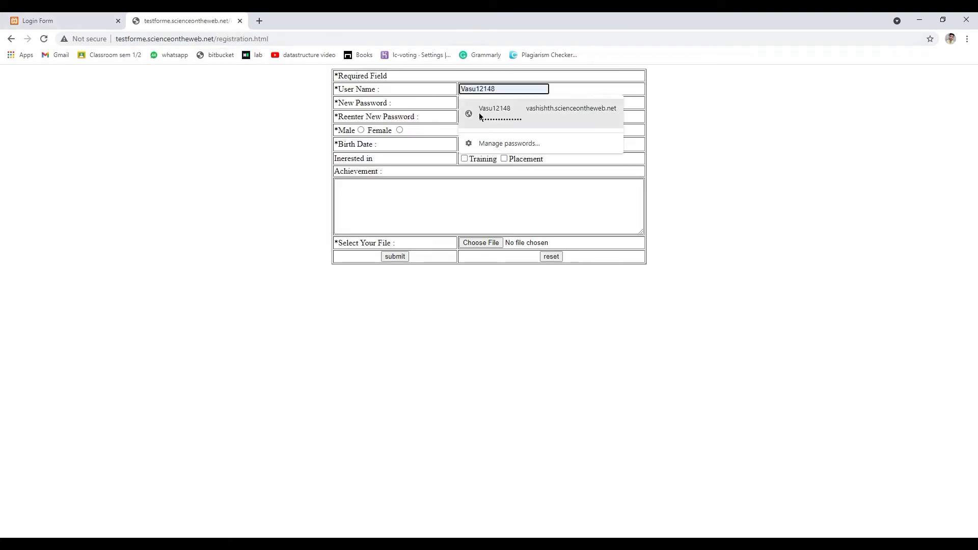
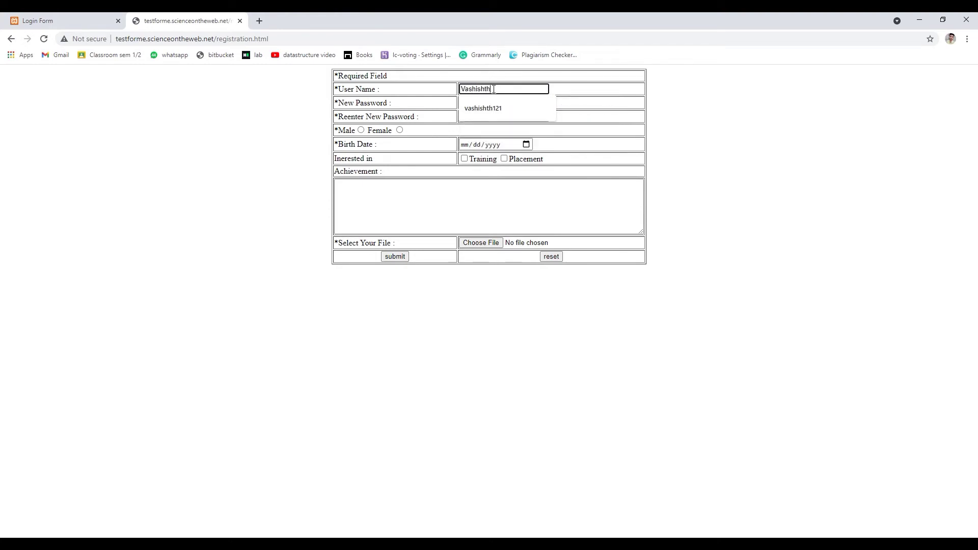
pyautogui.press('Tab')
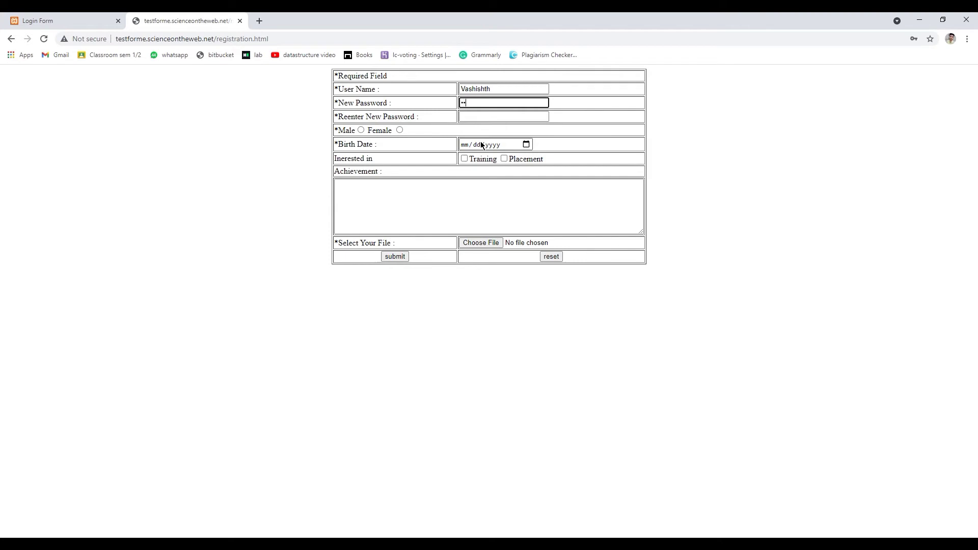
pyautogui.press('Tab')
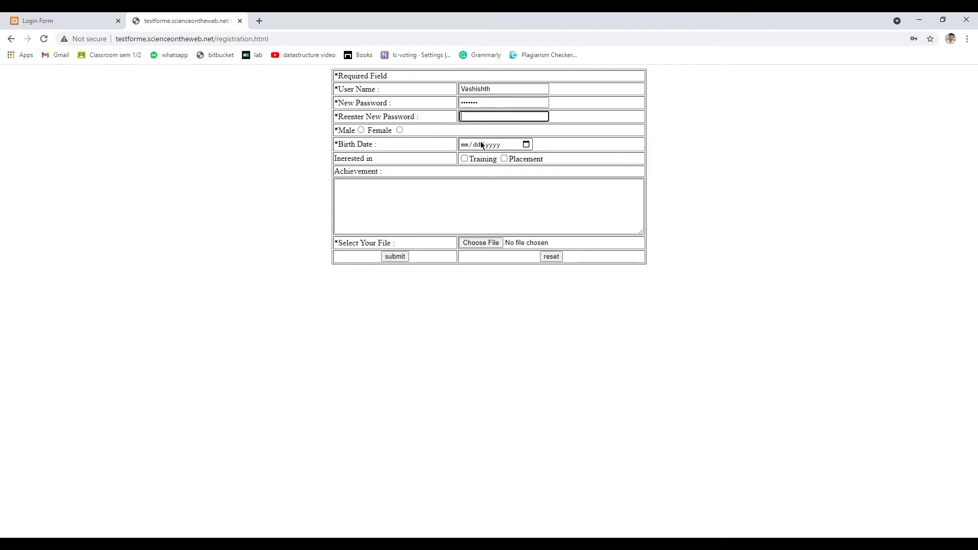
pyautogui.press('Tab')
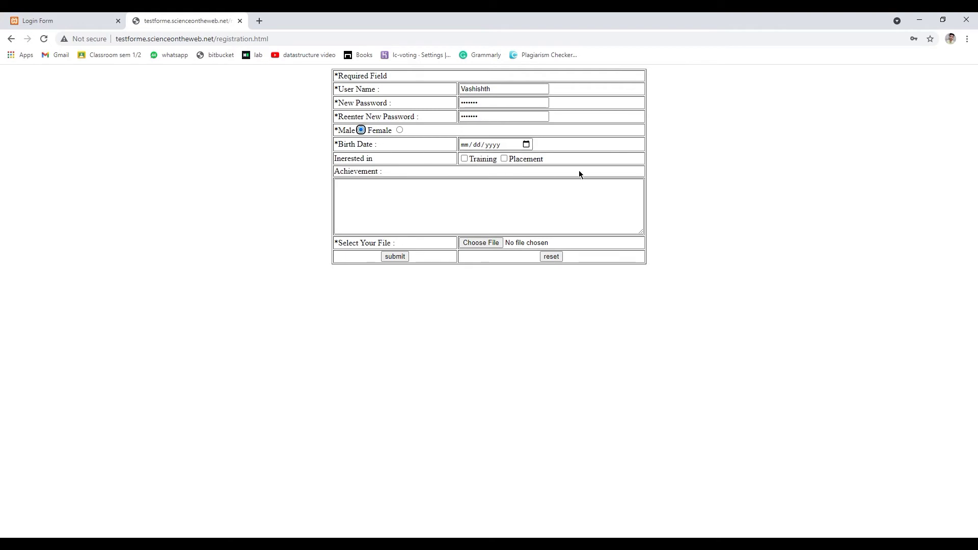
# Set birth date 22 November 2021, tick Training, add an achievement, and attach signaditi
pyautogui.click(526, 144)
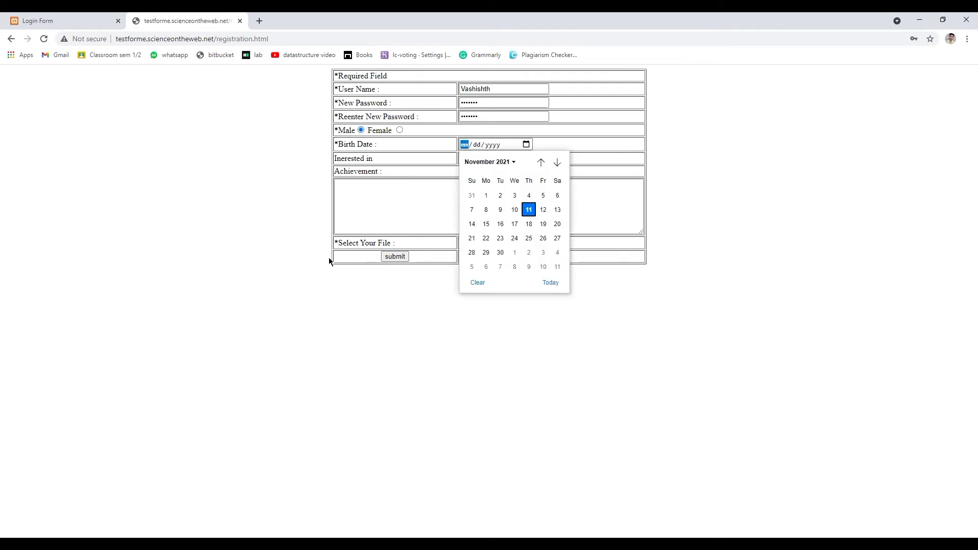
pyautogui.click(480, 238)
pyautogui.click(464, 158)
pyautogui.click(437, 192)
pyautogui.write('hii this is test')
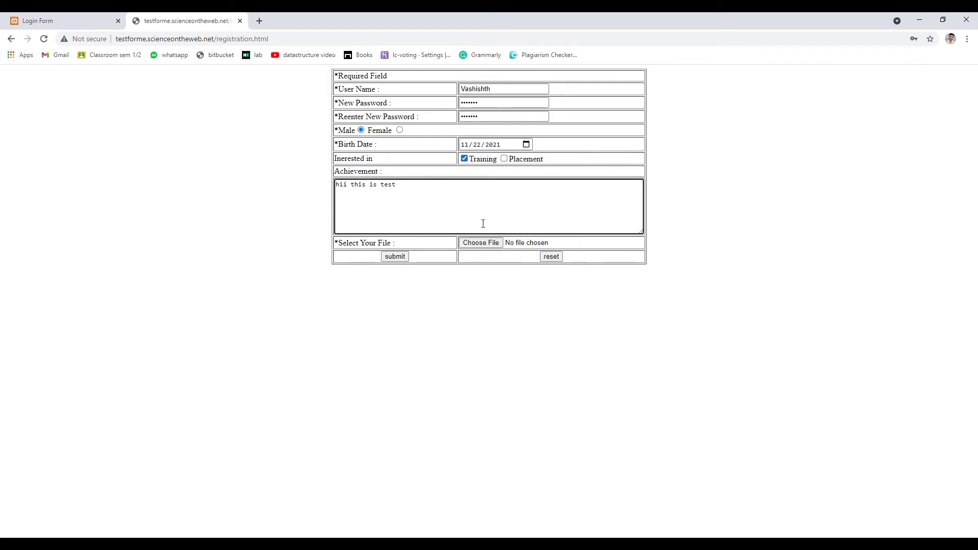
pyautogui.click(492, 245)
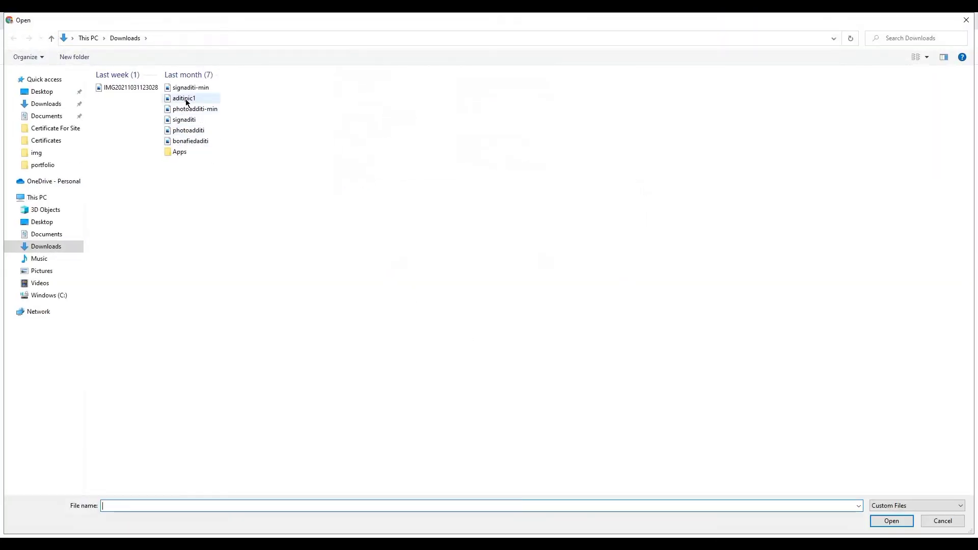
pyautogui.doubleClick(186, 120)
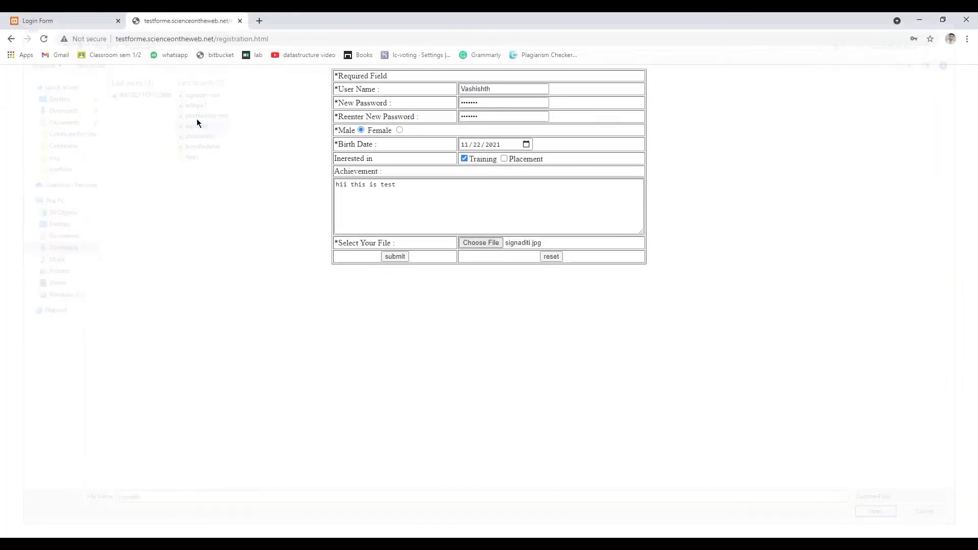
# Submit the form, note the user-name length error, and decline saving the password
pyautogui.click(395, 257)
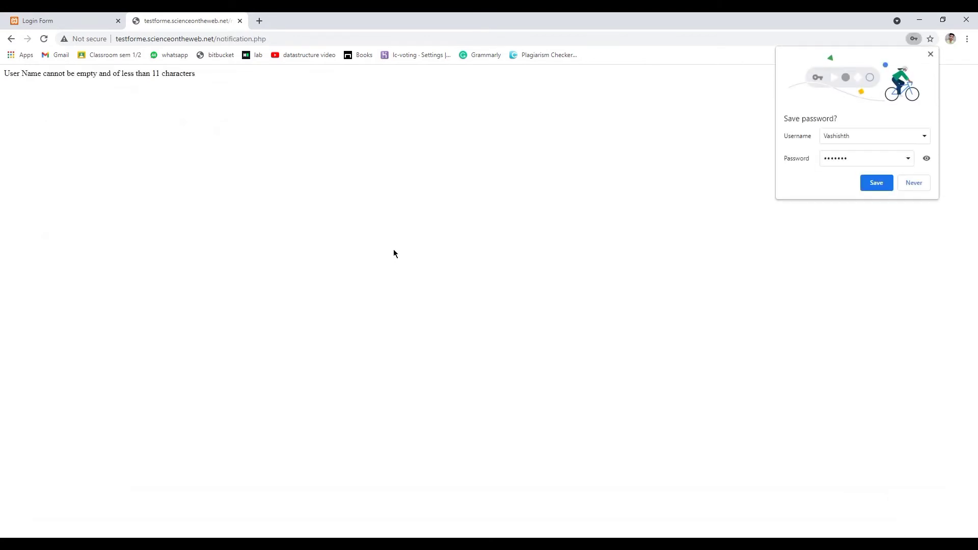
pyautogui.moveTo(1, 73); pyautogui.dragTo(277, 128)
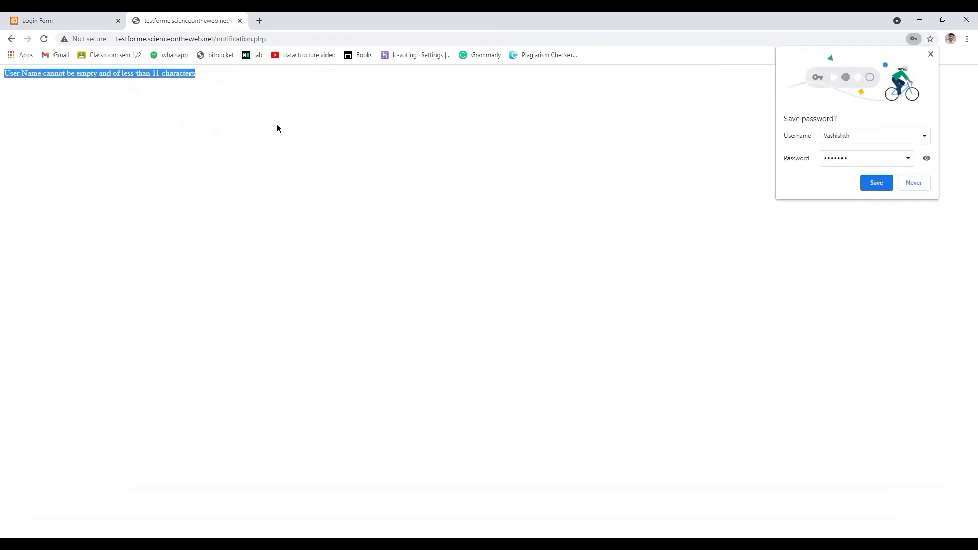
pyautogui.click(913, 184)
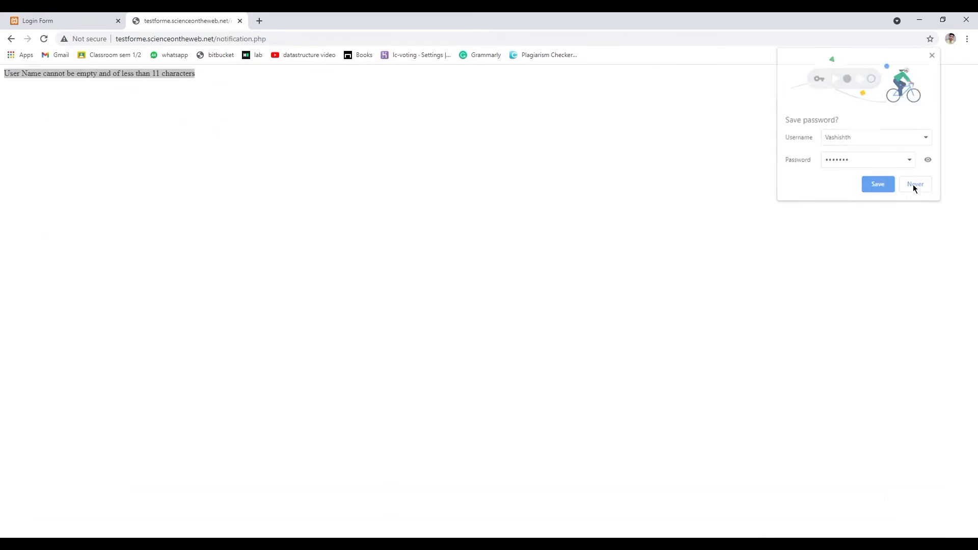
# Change the user name to Vashishth121, fill both password fields, and resubmit the registration
pyautogui.click(11, 39)
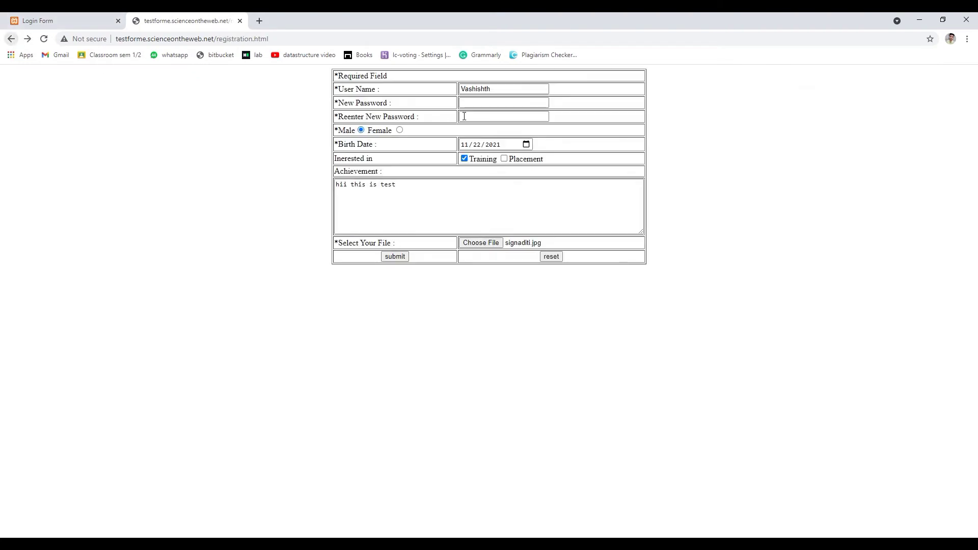
pyautogui.click(498, 88)
pyautogui.write('121')
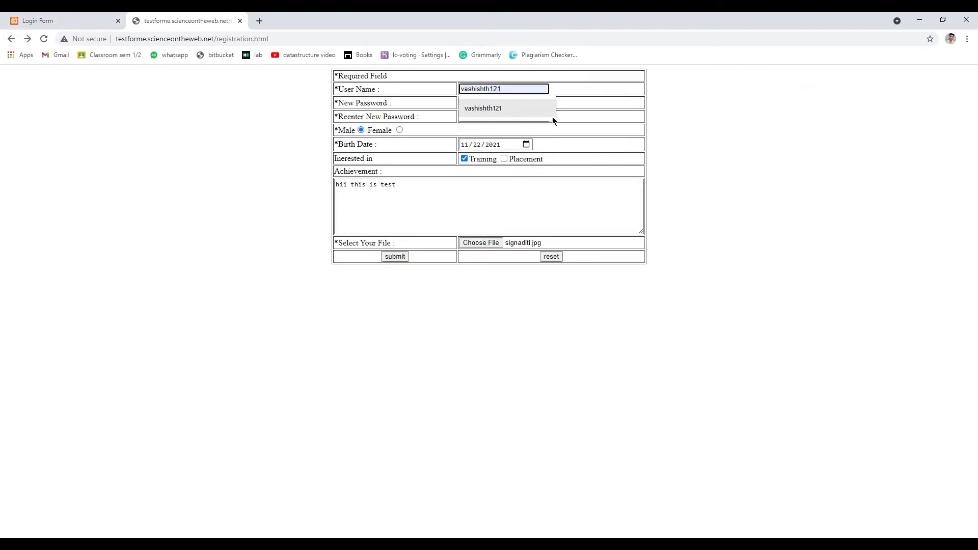
pyautogui.click(469, 102)
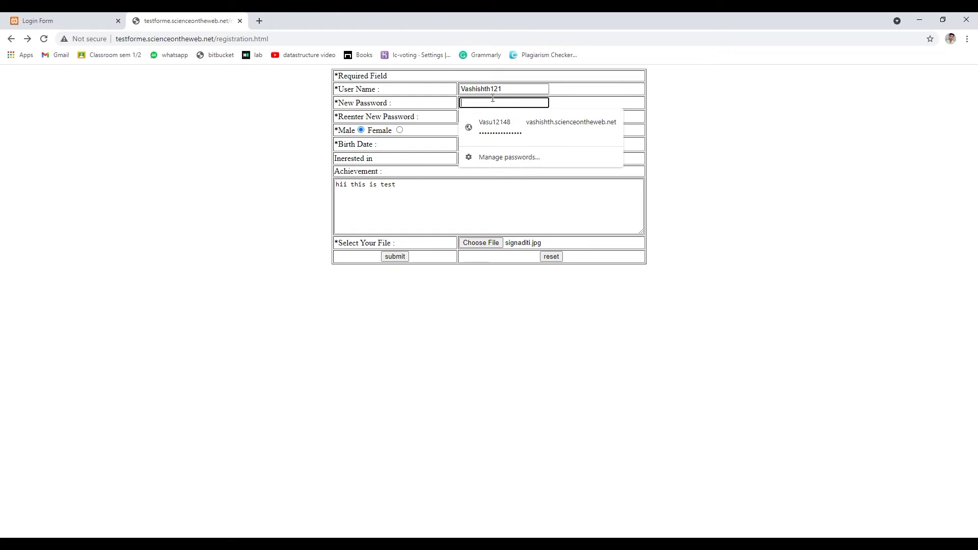
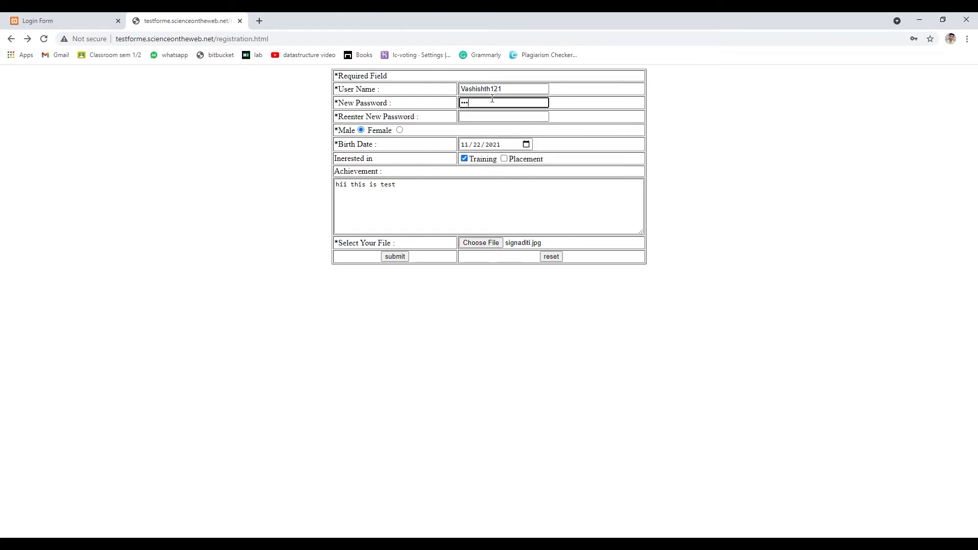
pyautogui.press('Tab')
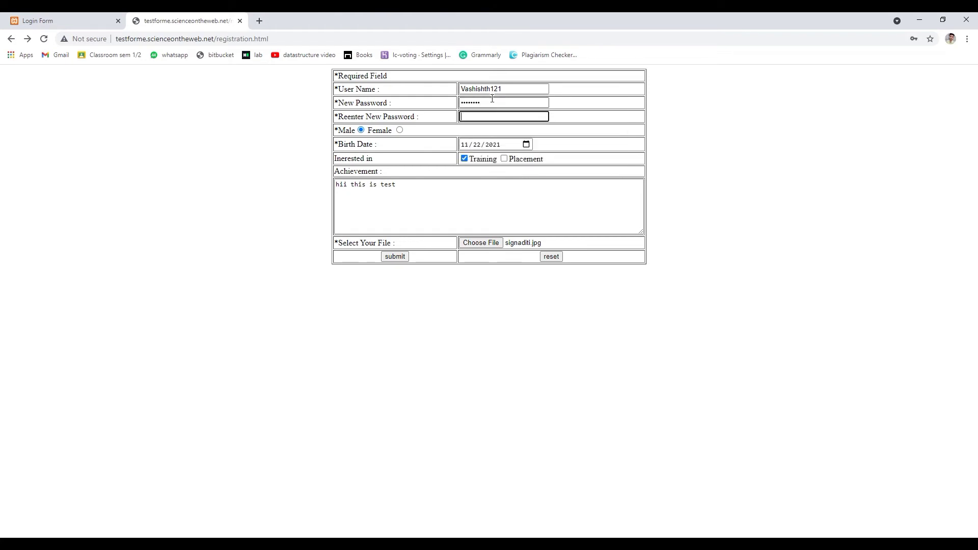
pyautogui.click(395, 256)
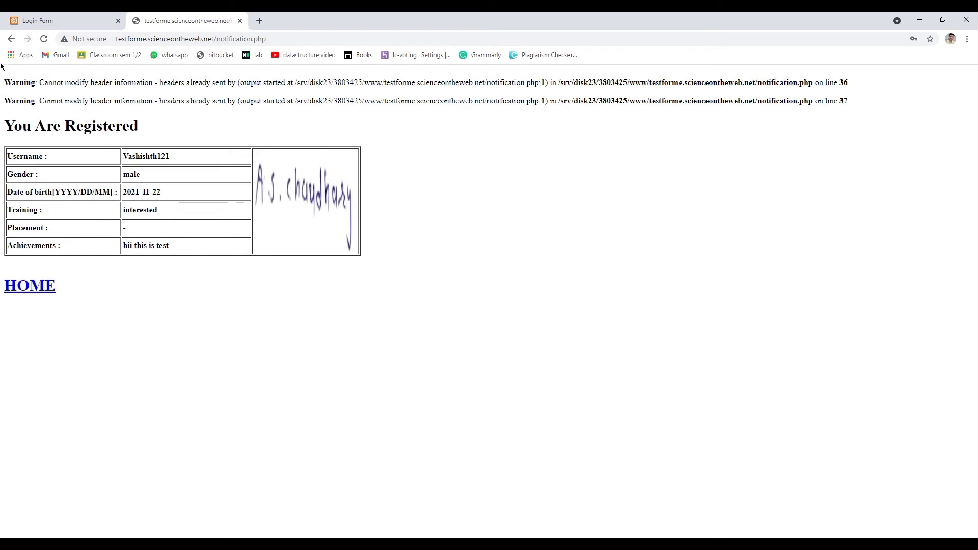
# Review the You Are Registered page, highlighting its PHP warning lines and registration details
pyautogui.moveTo(2, 82)
pyautogui.mouseDown()
pyautogui.moveTo(925, 88)
pyautogui.moveTo(875, 103)
pyautogui.mouseUp()
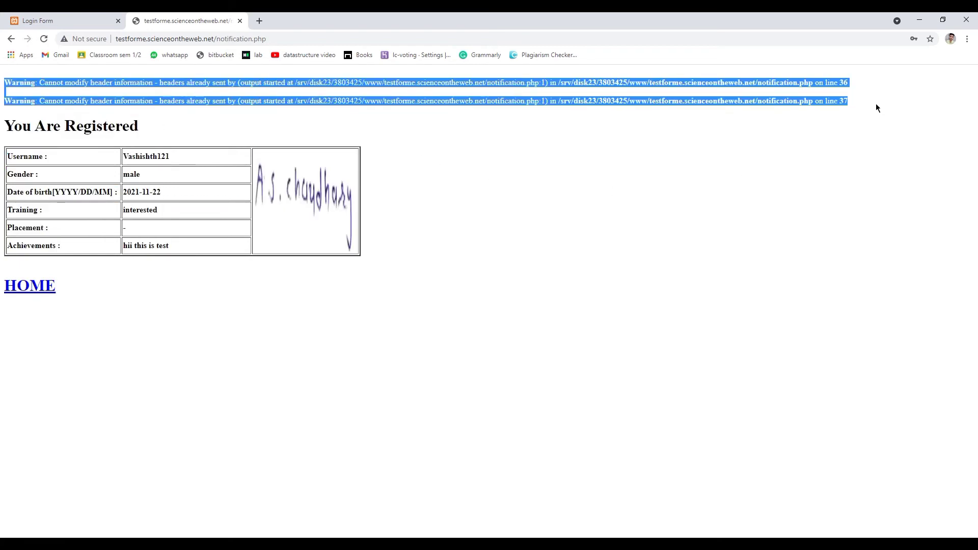
pyautogui.click(829, 102)
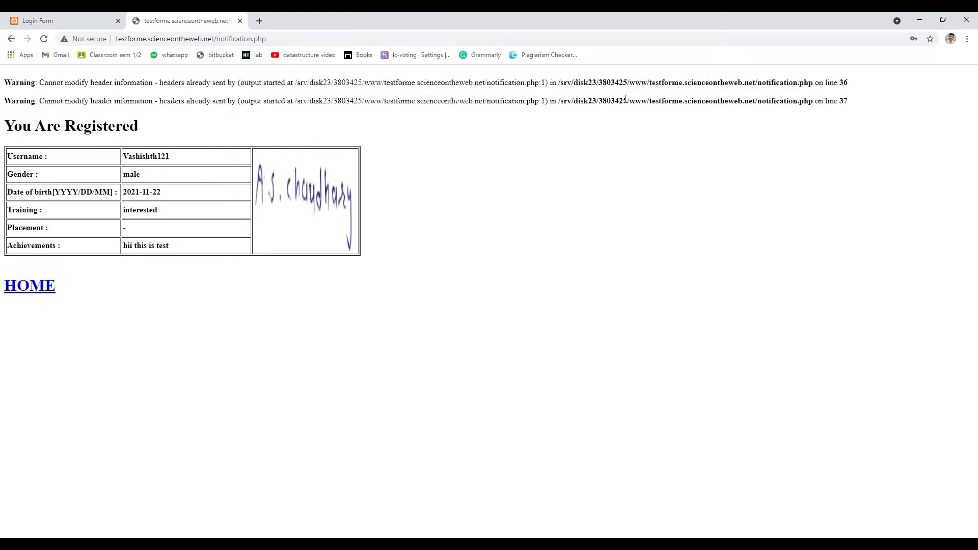
pyautogui.moveTo(861, 89); pyautogui.dragTo(368, 77)
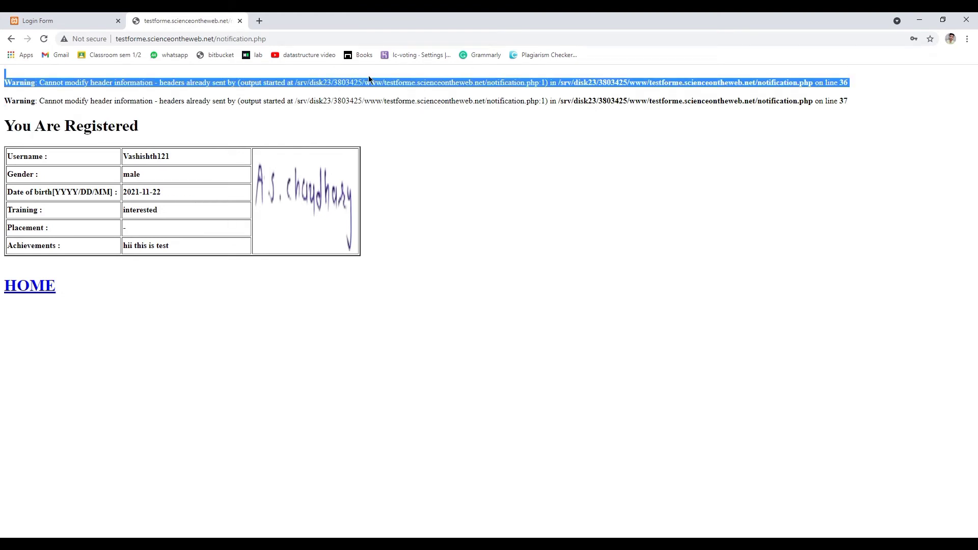
pyautogui.click(180, 108)
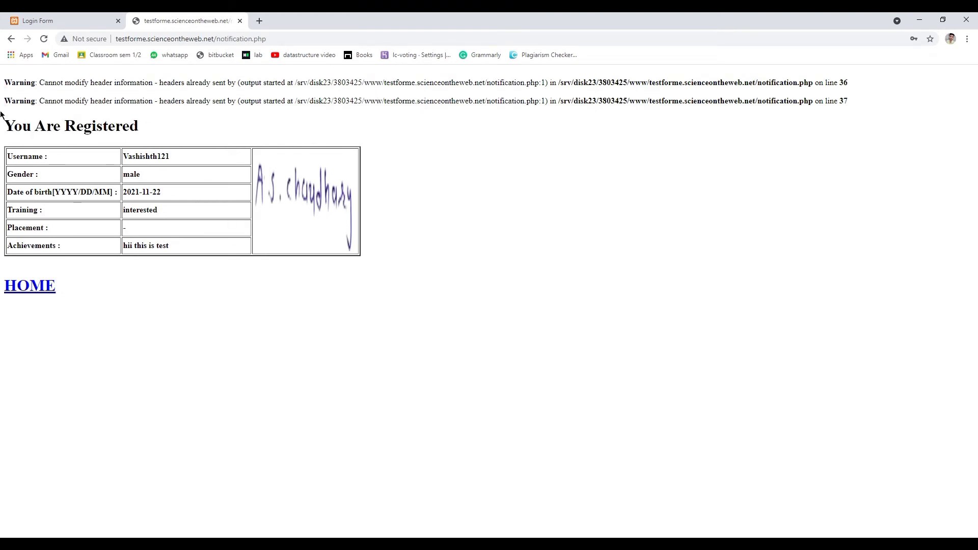
pyautogui.moveTo(2, 116); pyautogui.dragTo(368, 279)
pyautogui.click(364, 280)
# Return to the site's login page and load the vasuchat site in a new tab
pyautogui.click(33, 289)
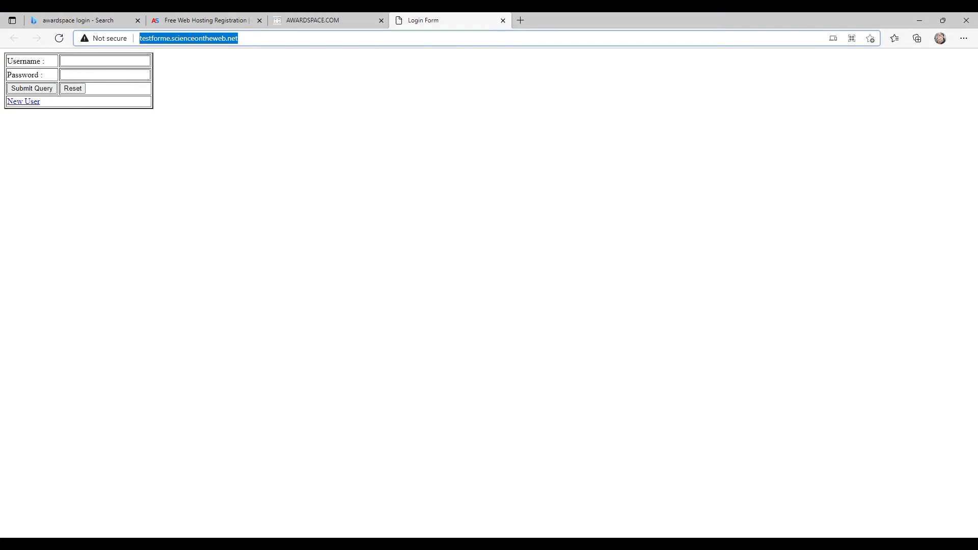
pyautogui.click(331, 19)
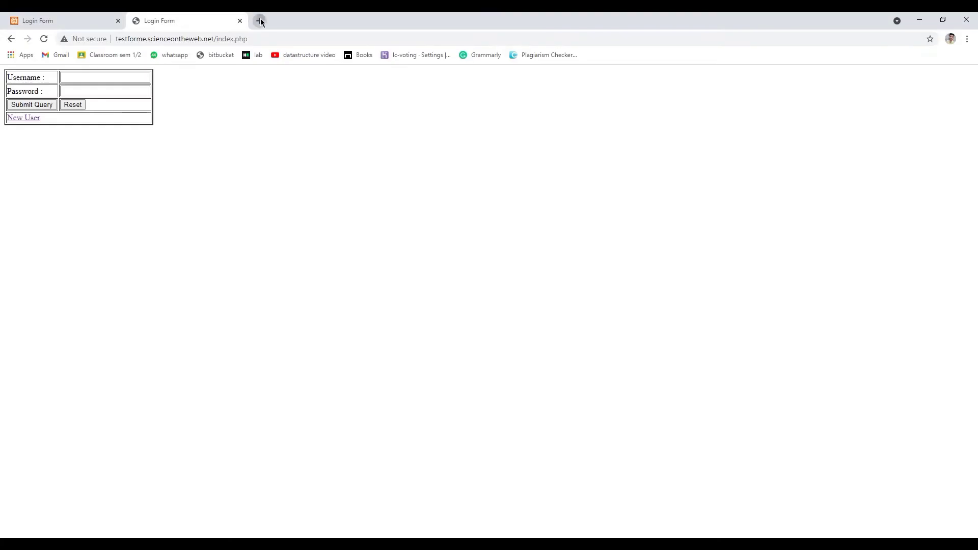
pyautogui.click(260, 19)
pyautogui.write('vasuch')
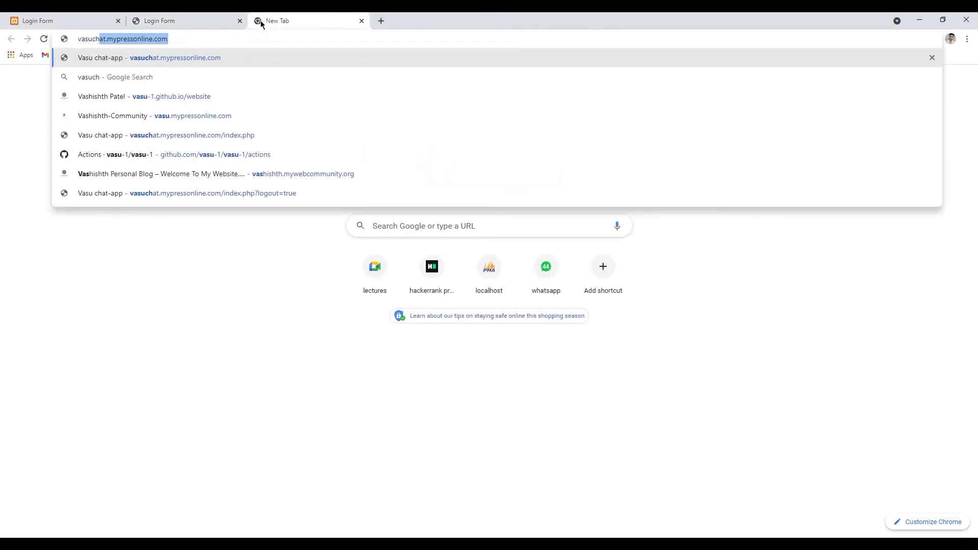
pyautogui.write('at')
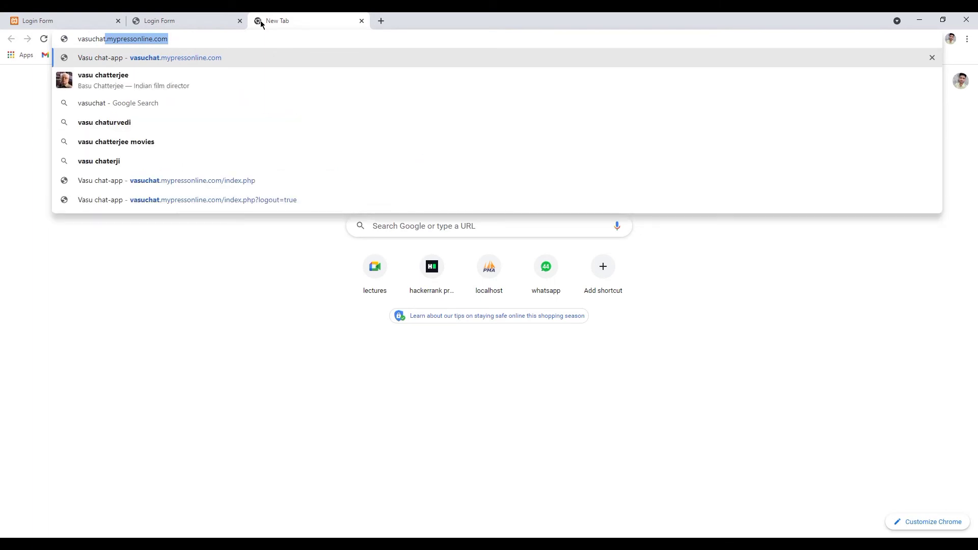
pyautogui.press('Return')
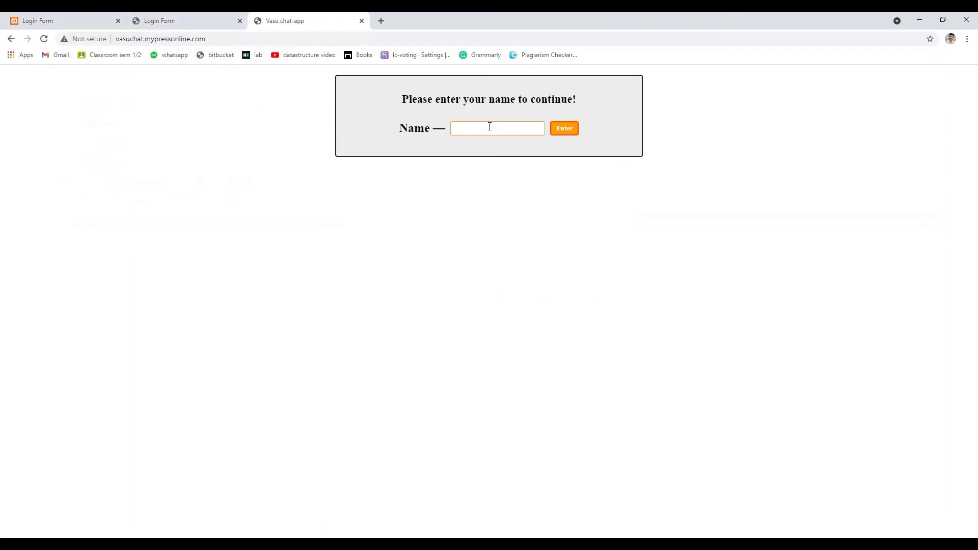
# Join the chat under the autofilled name 'name', then exit the chat and confirm
pyautogui.click(489, 128)
pyautogui.click(230, 217)
pyautogui.click(478, 133)
pyautogui.click(301, 238)
pyautogui.click(228, 44)
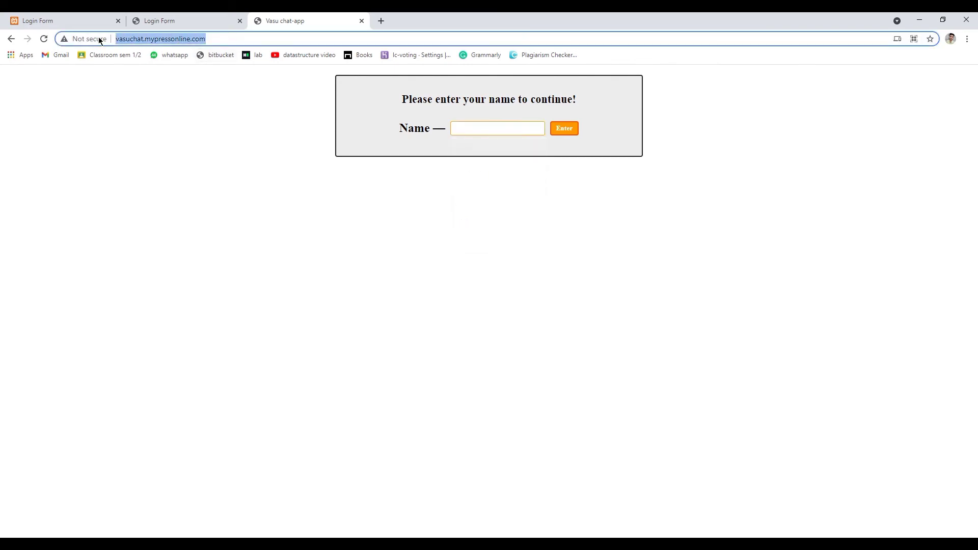
pyautogui.click(238, 232)
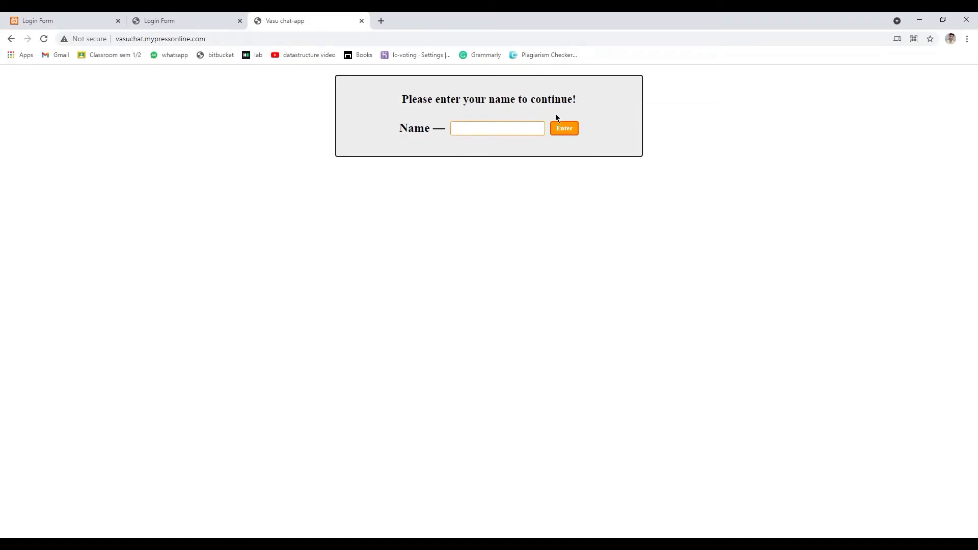
pyautogui.click(498, 128)
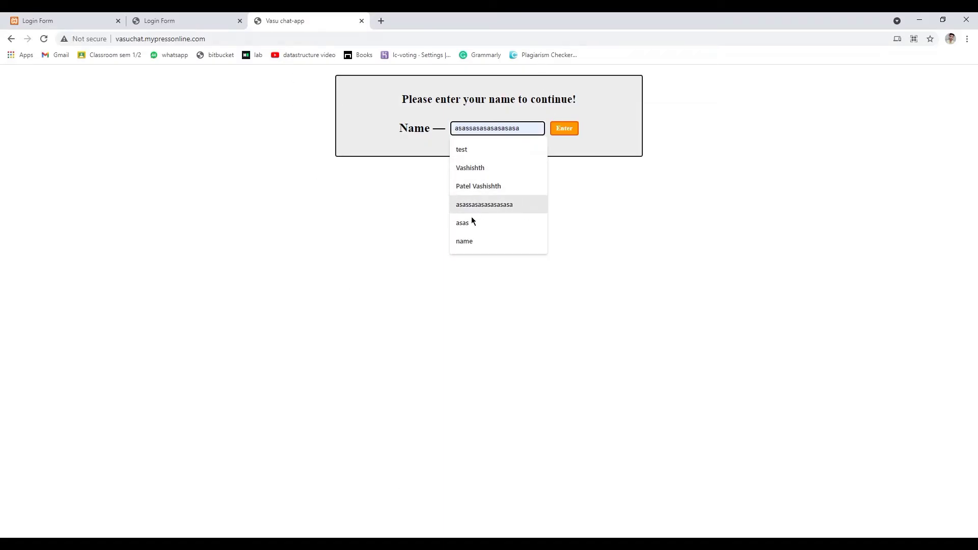
pyautogui.click(475, 242)
pyautogui.click(561, 132)
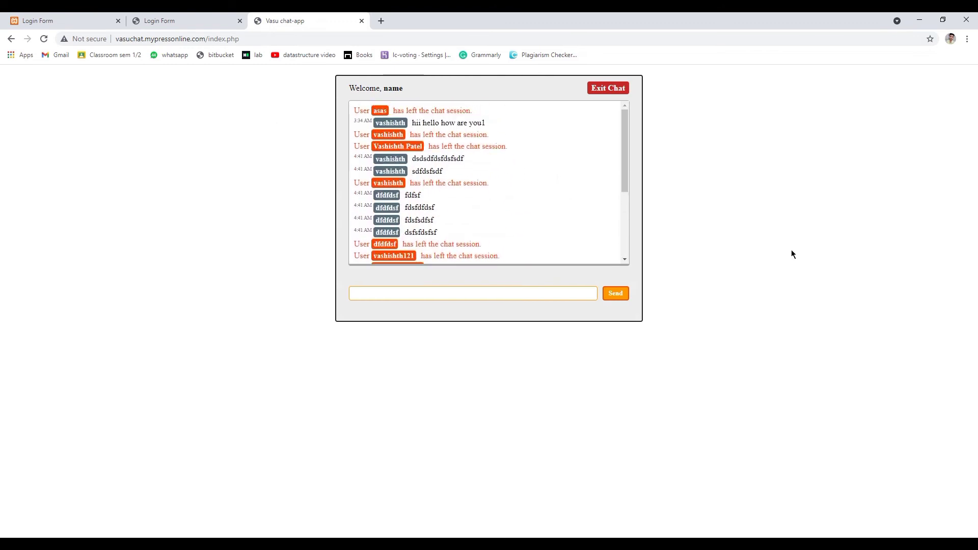
pyautogui.click(606, 86)
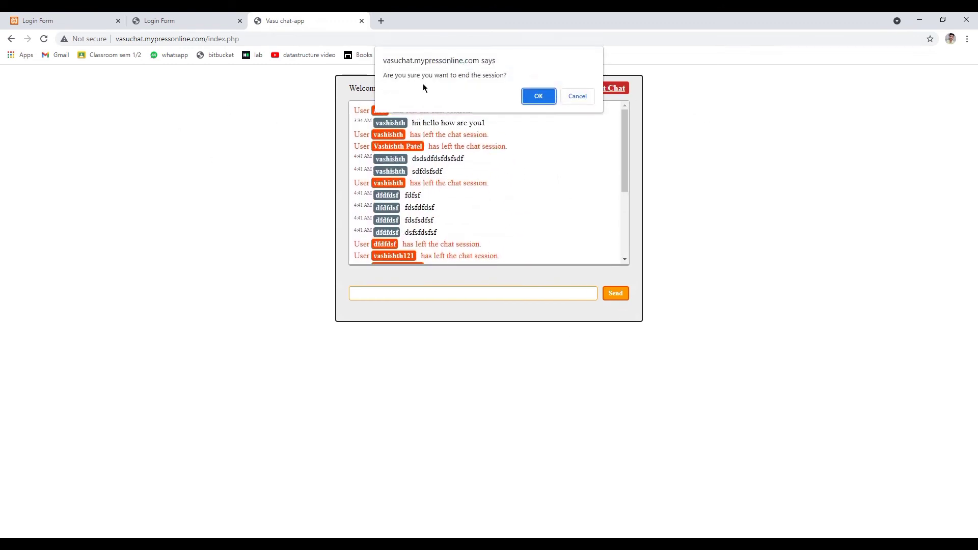
pyautogui.click(540, 97)
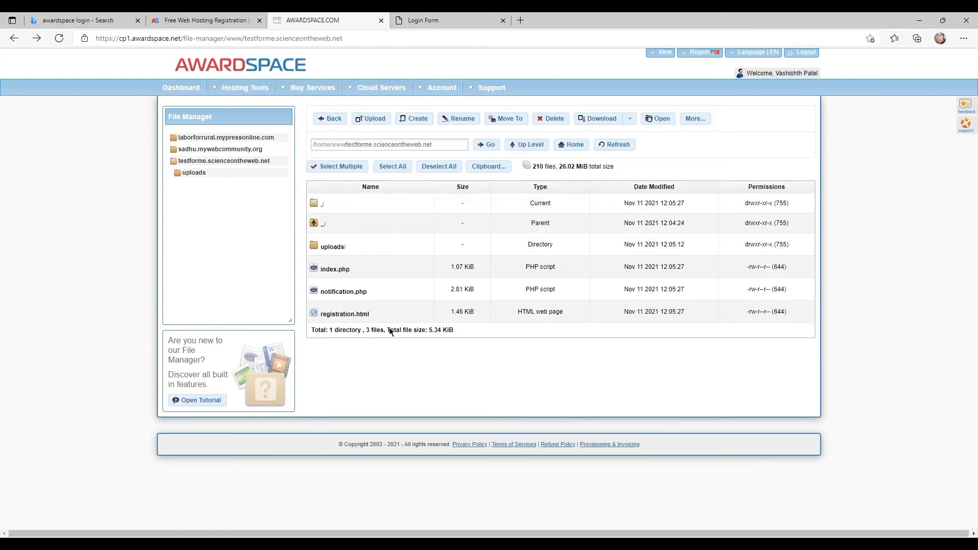
pyautogui.moveTo(242, 87)
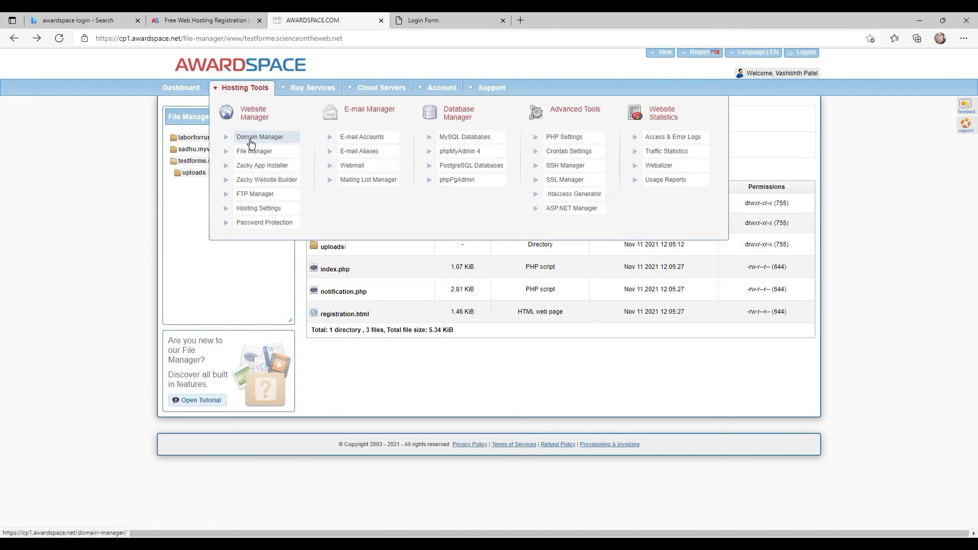
# Visit the Zacky Website Builder page, then open the MySQL Databases manager listing the sadhu database
pyautogui.click(271, 181)
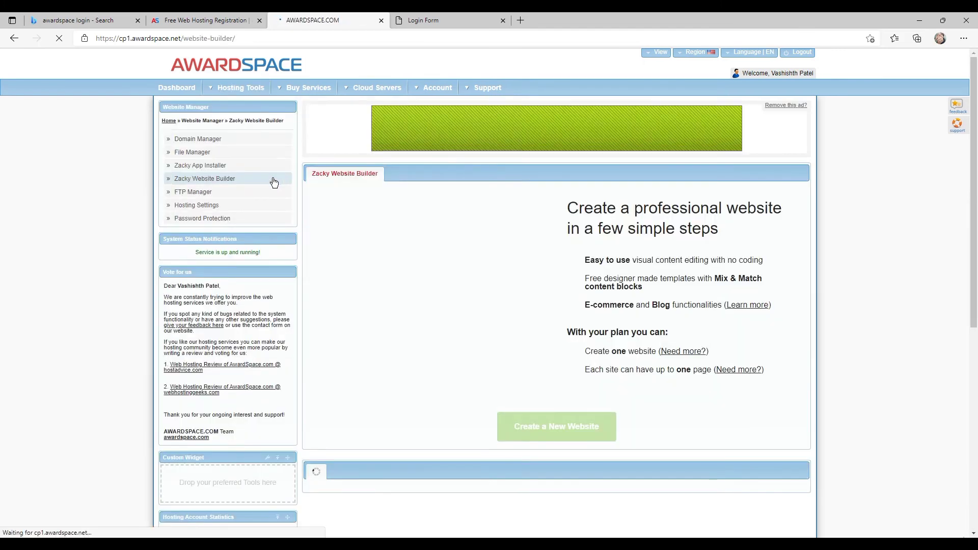
pyautogui.scroll(-7, 471, 302)
pyautogui.scroll(6, 476, 193)
pyautogui.scroll(1, 477, 192)
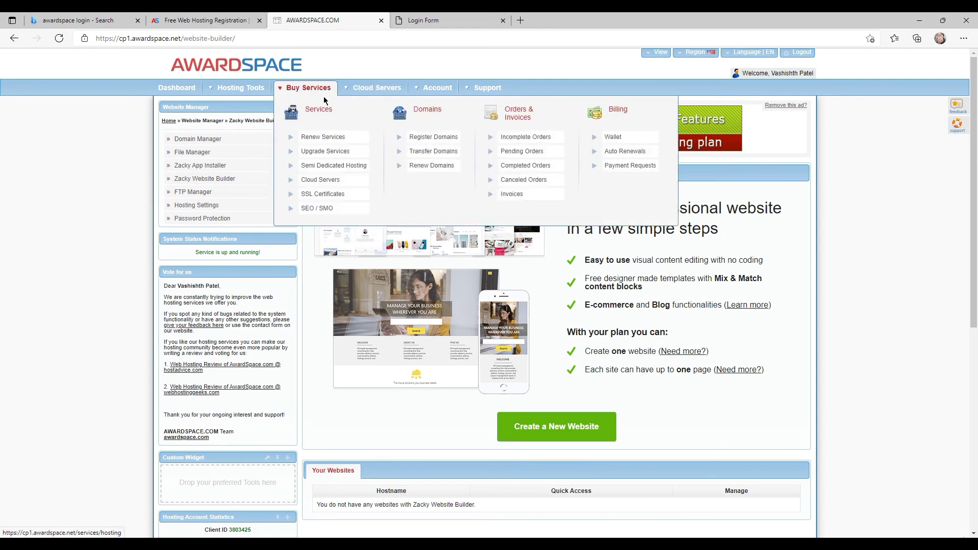
pyautogui.moveTo(240, 87)
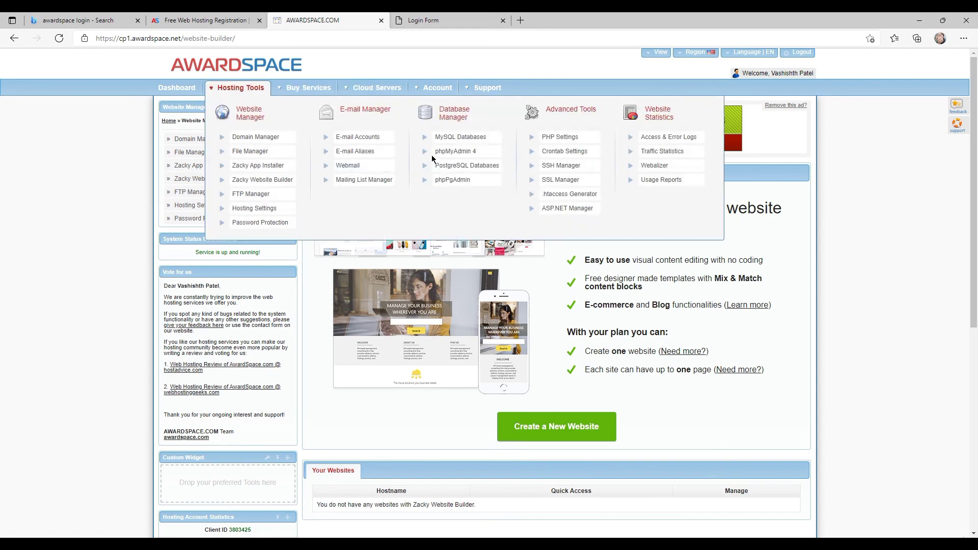
pyautogui.click(466, 137)
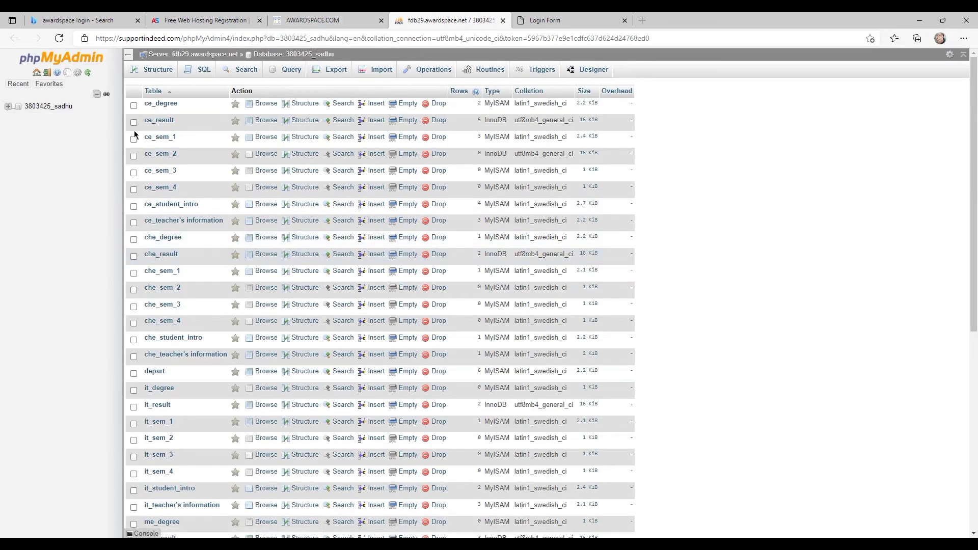
pyautogui.scroll(-2, 127, 320)
pyautogui.scroll(-5, 135, 303)
pyautogui.scroll(3, 236, 225)
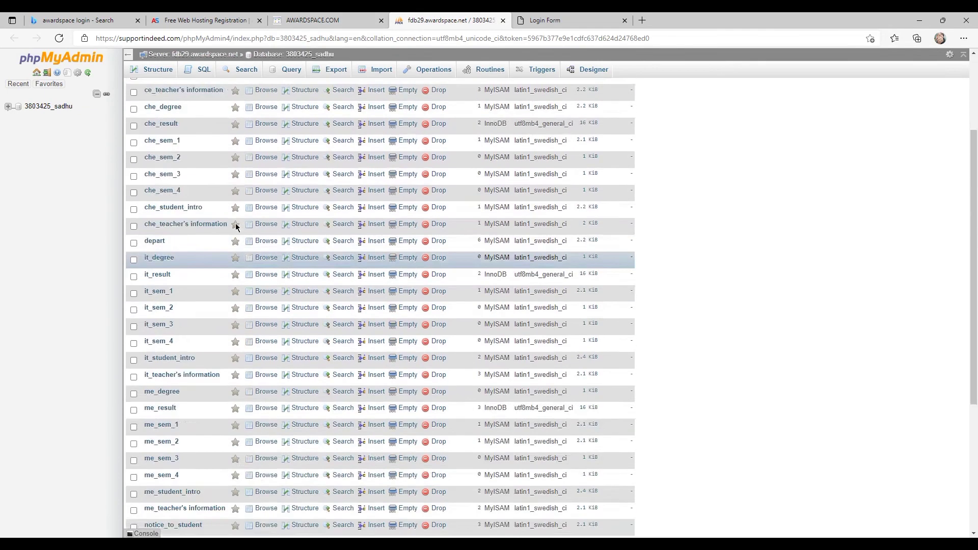
pyautogui.scroll(5, 274, 119)
pyautogui.click(315, 20)
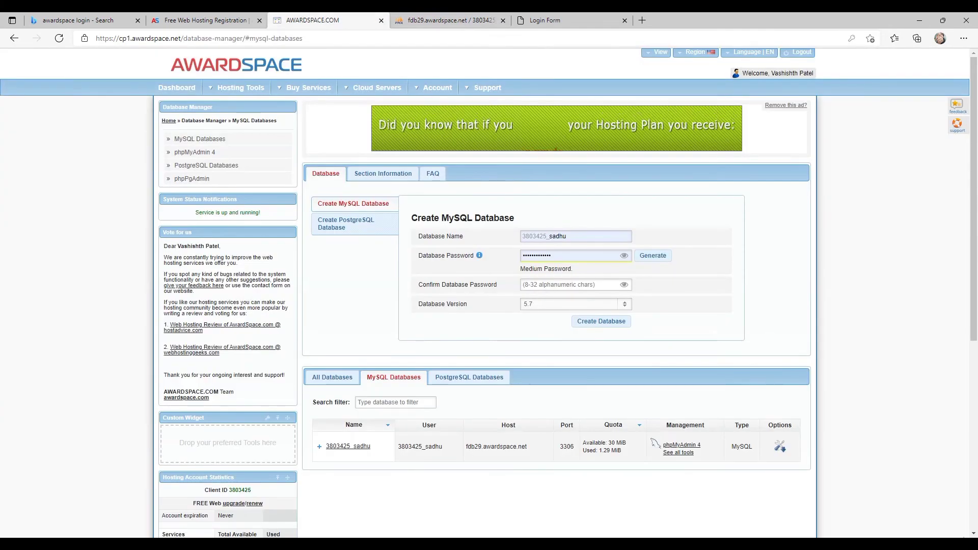